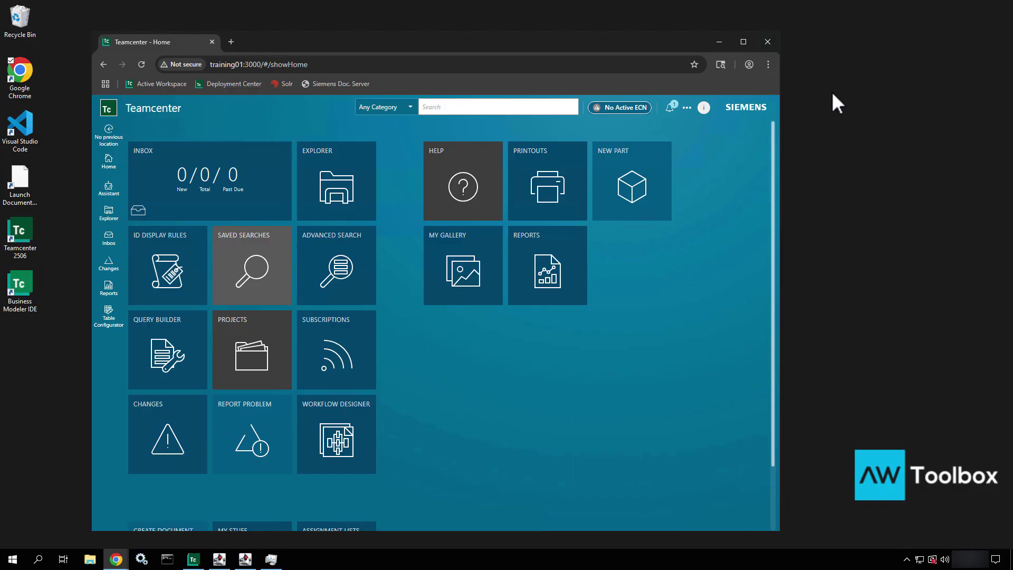
left_click(811, 106)
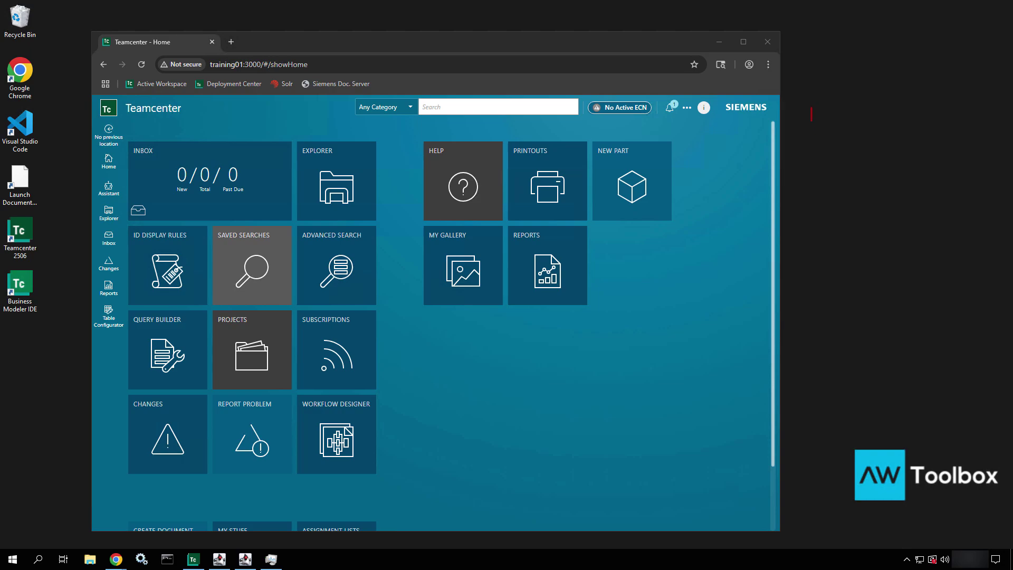
type("Relation Browser")
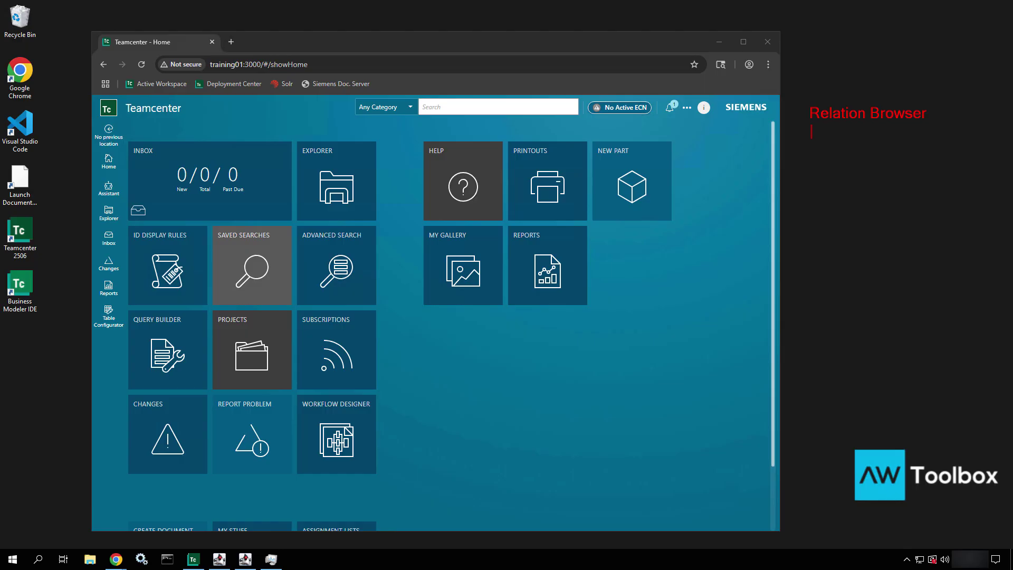
type("Mai")
key("BackSpace")
key("BackSpace")
key("BackSpace")
type("Si")
key("BackSpace")
key("BackSpace")
type("Simultaneous ")
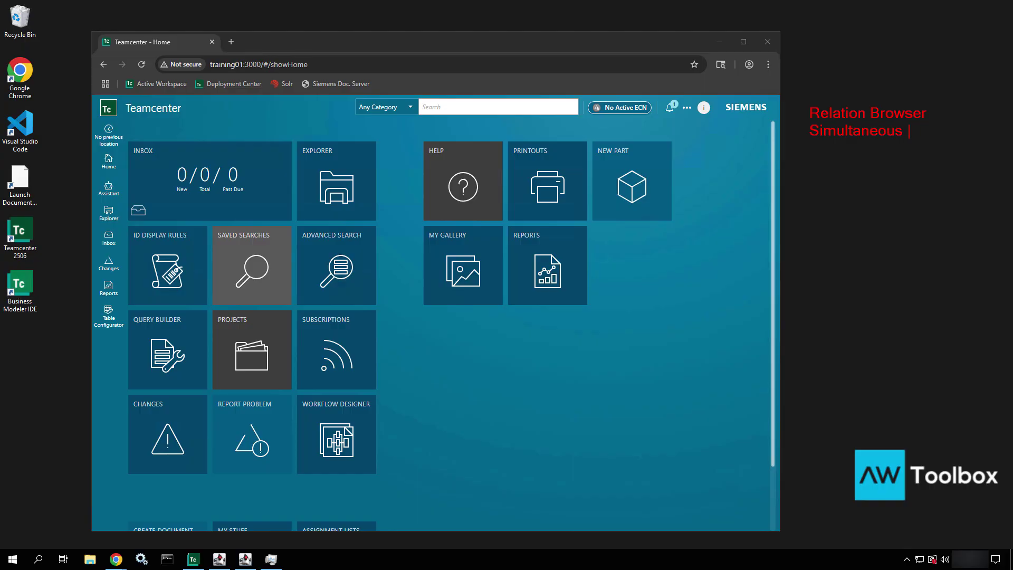
type("Edits")
key("Return")
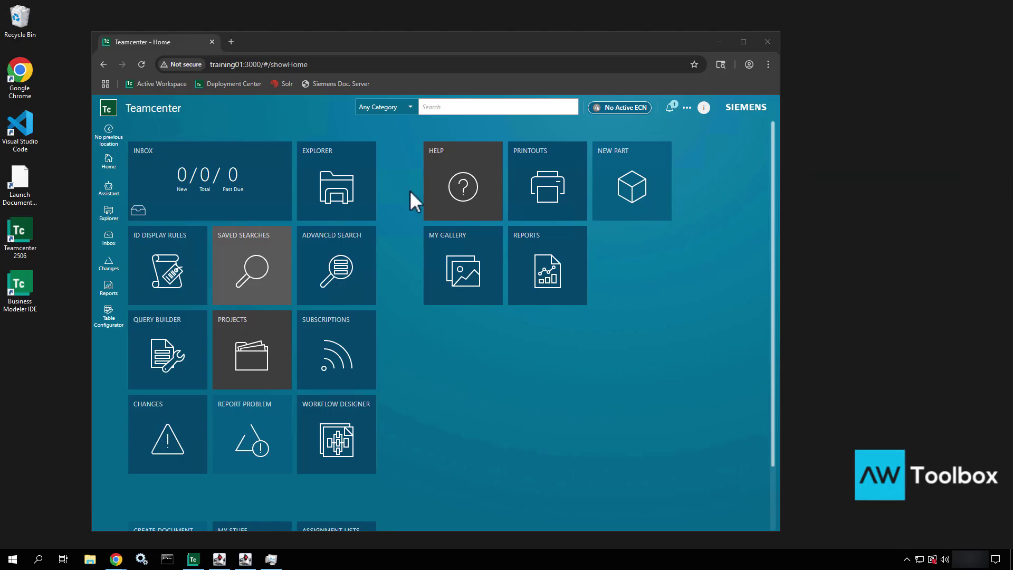
Open the Explorer, reload the page and select Test Training Item 01 in the Newstuff folder
left_click(362, 196)
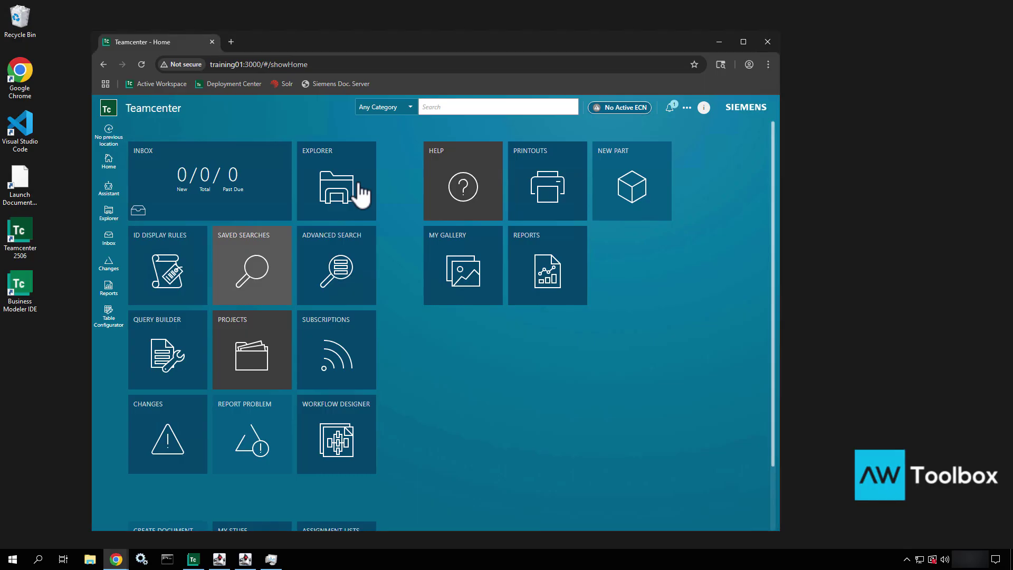
left_click(361, 196)
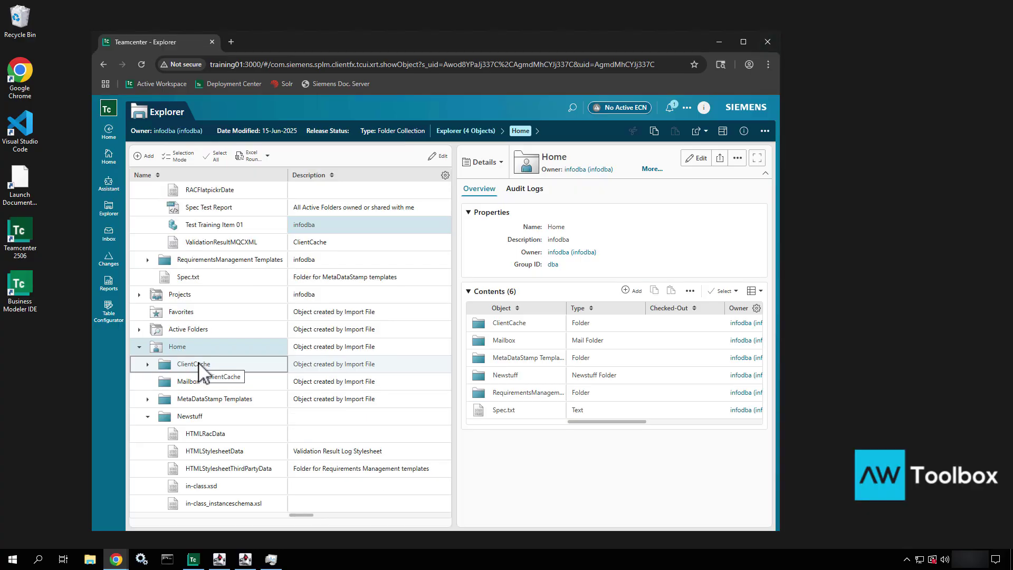
double_click(220, 225)
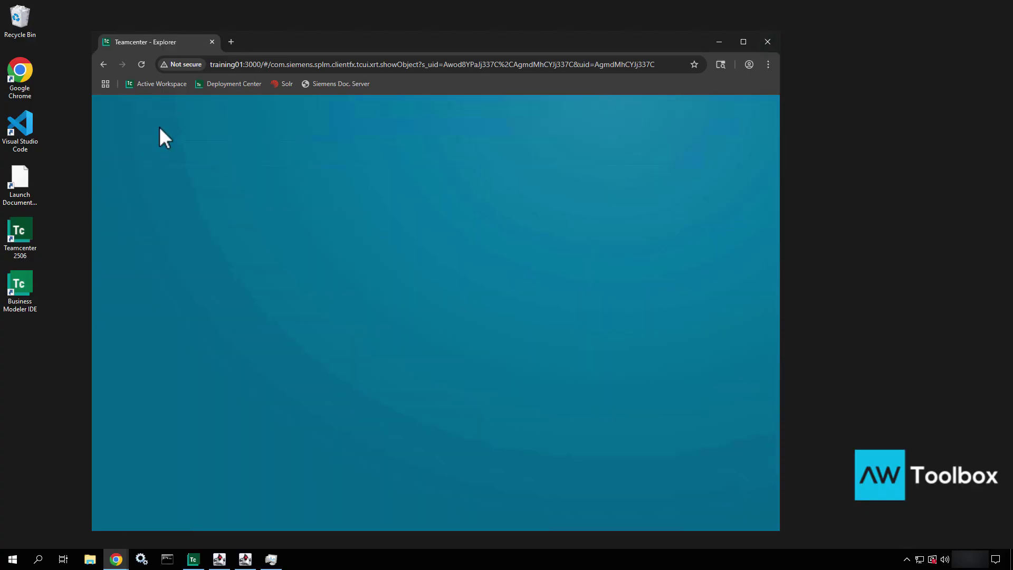
left_click(143, 65)
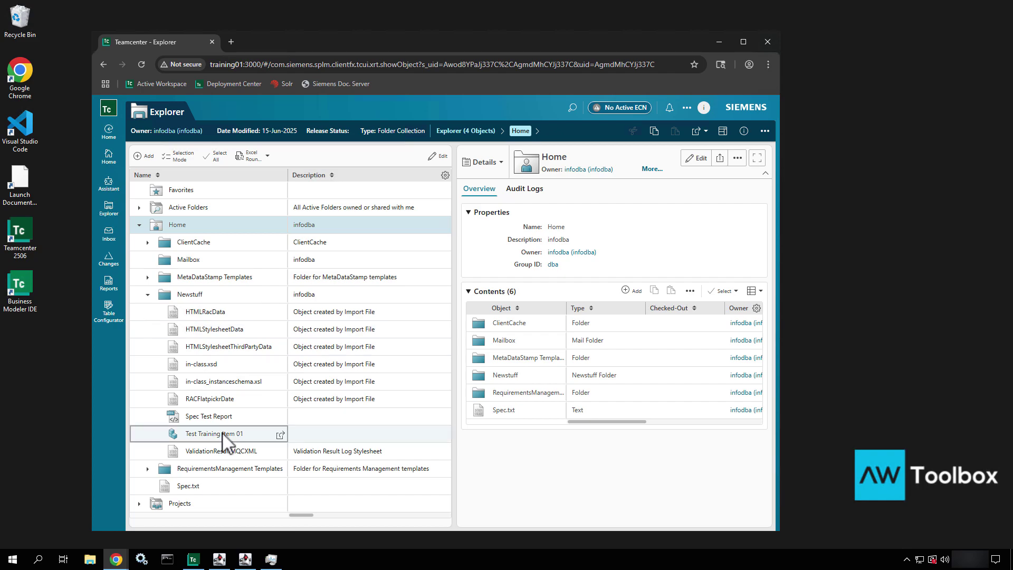
left_click(224, 438)
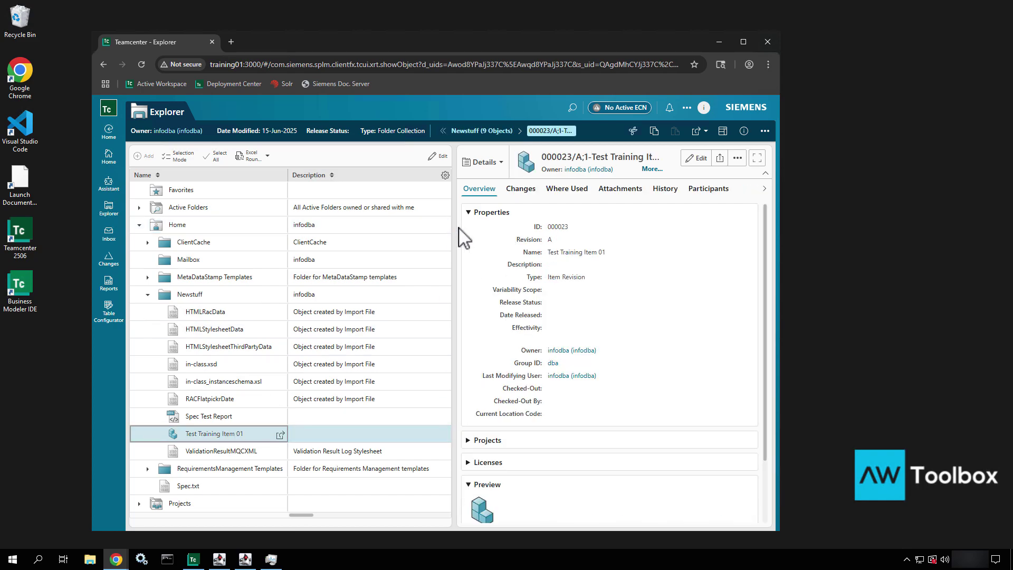
Show Test Training Item 01 in the Relations Tree view in a wider pane, maximize the browser window and select Representation For
left_click_drag(453, 226, 380, 226)
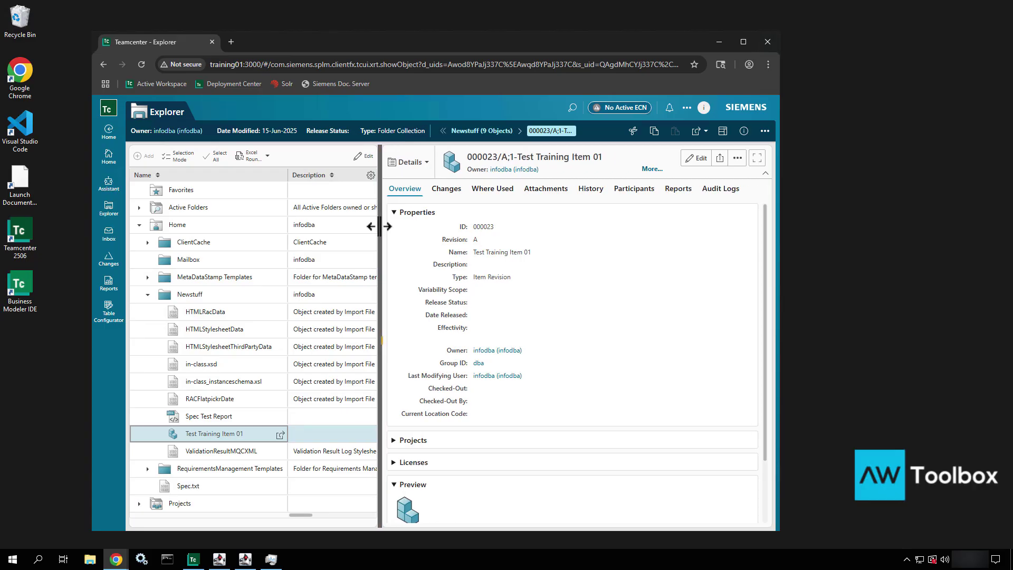
left_click(426, 163)
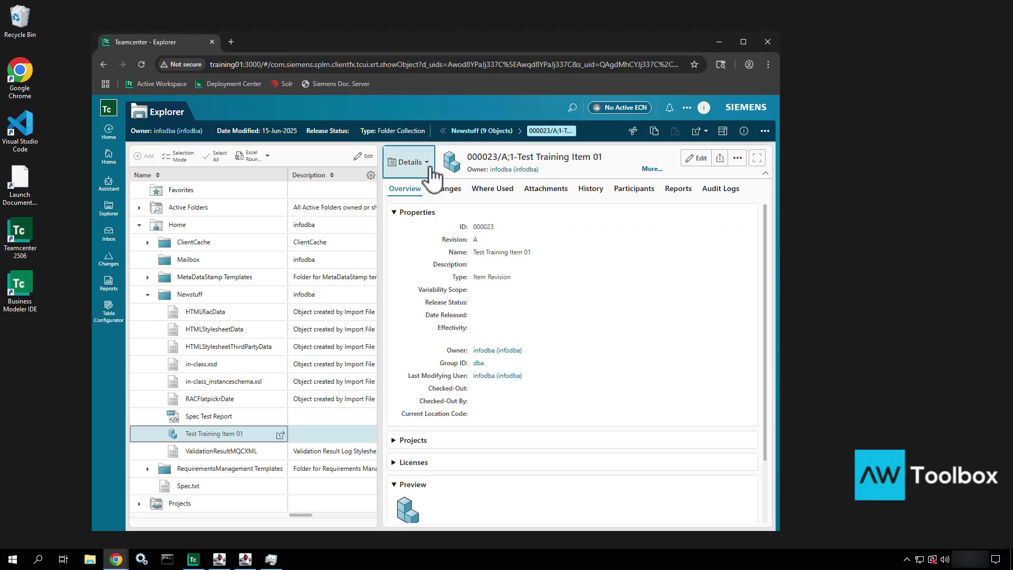
left_click(428, 167)
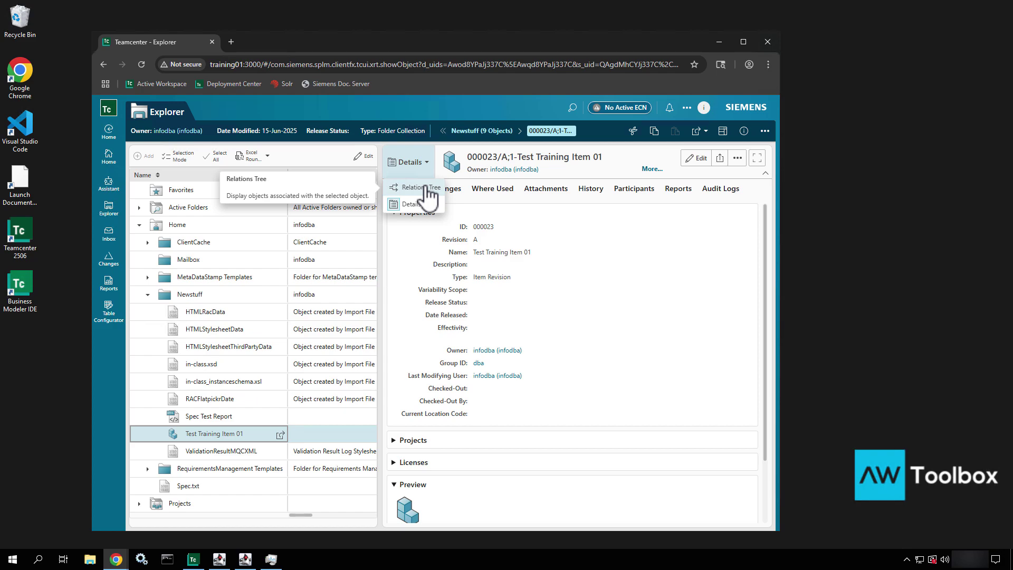
left_click(429, 187)
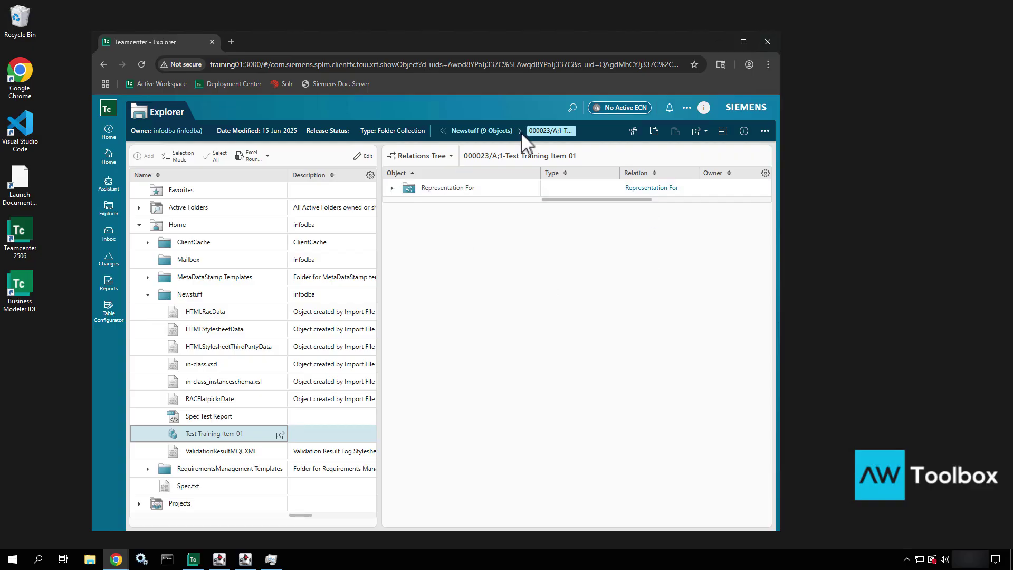
mouse_move(750, 25)
left_click(743, 41)
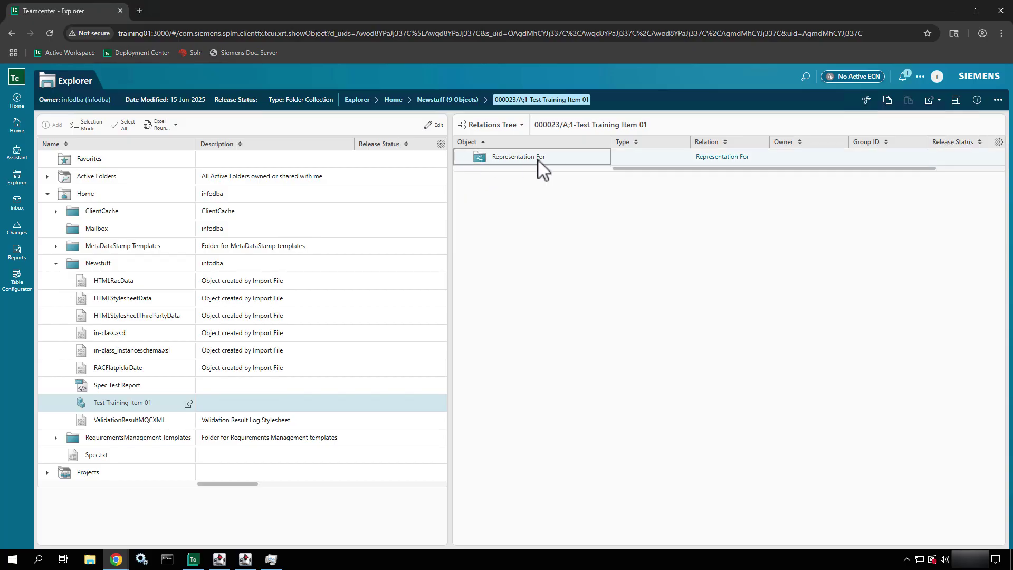
left_click(552, 157)
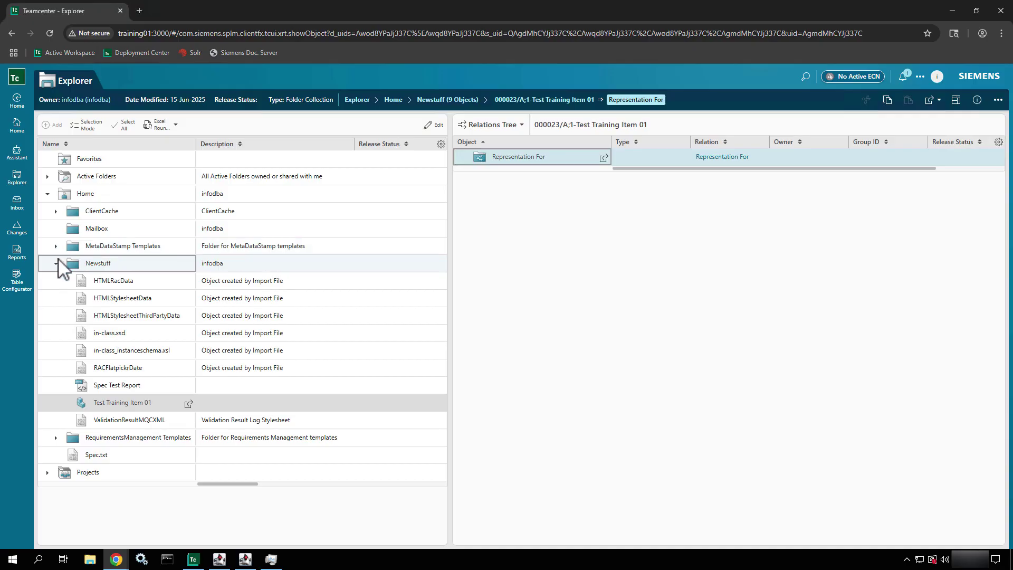
Copy Spec.txt from the Home folder and paste it onto Test Training Item 01
left_click(117, 456)
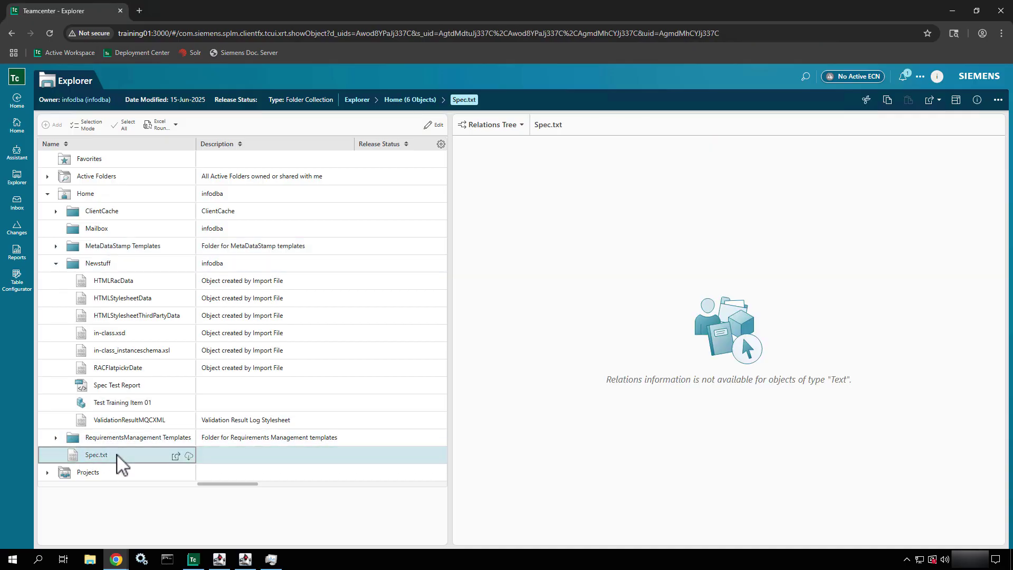
right_click(116, 454)
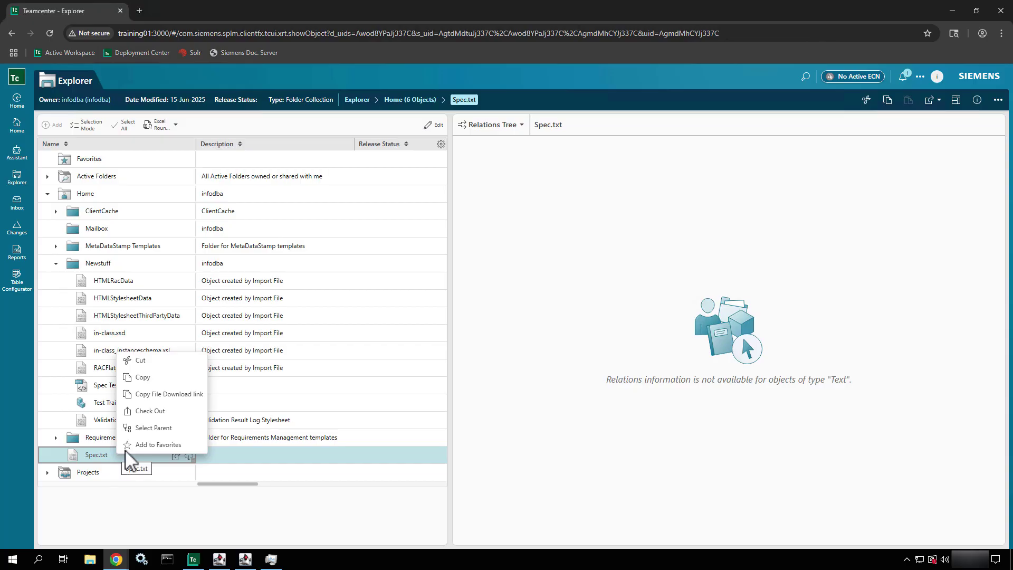
left_click(194, 377)
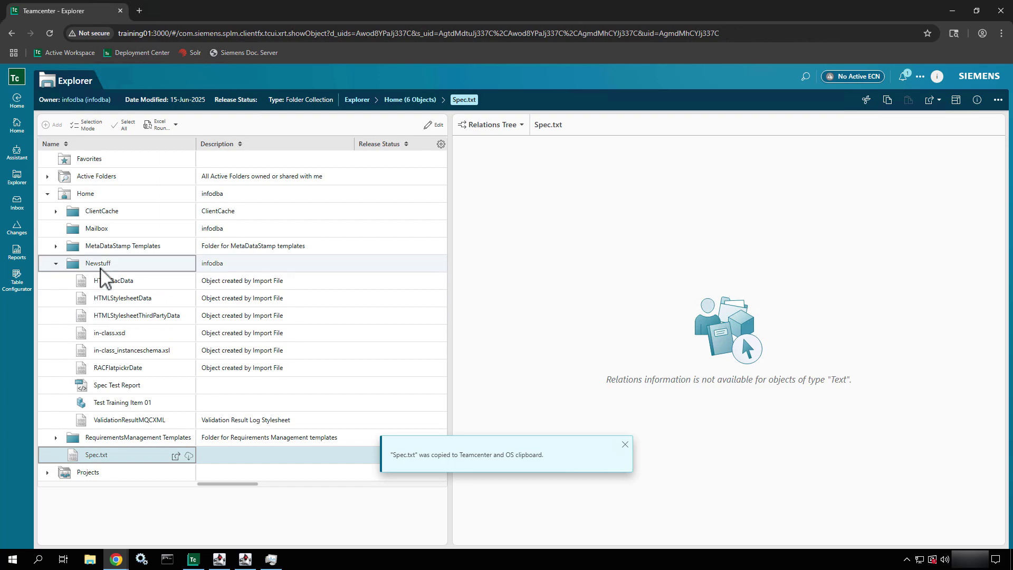
left_click(108, 406)
right_click(104, 402)
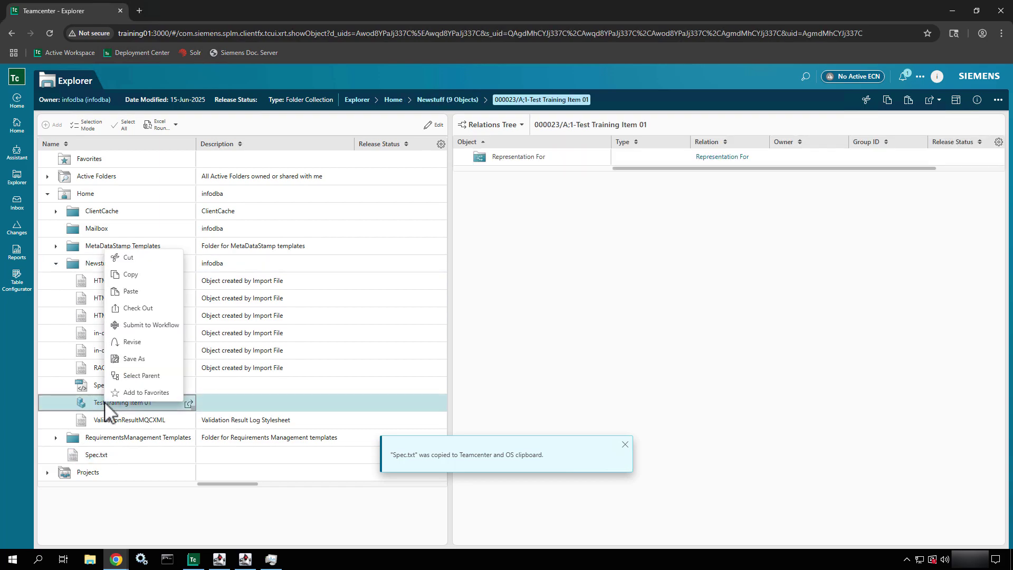
left_click(131, 291)
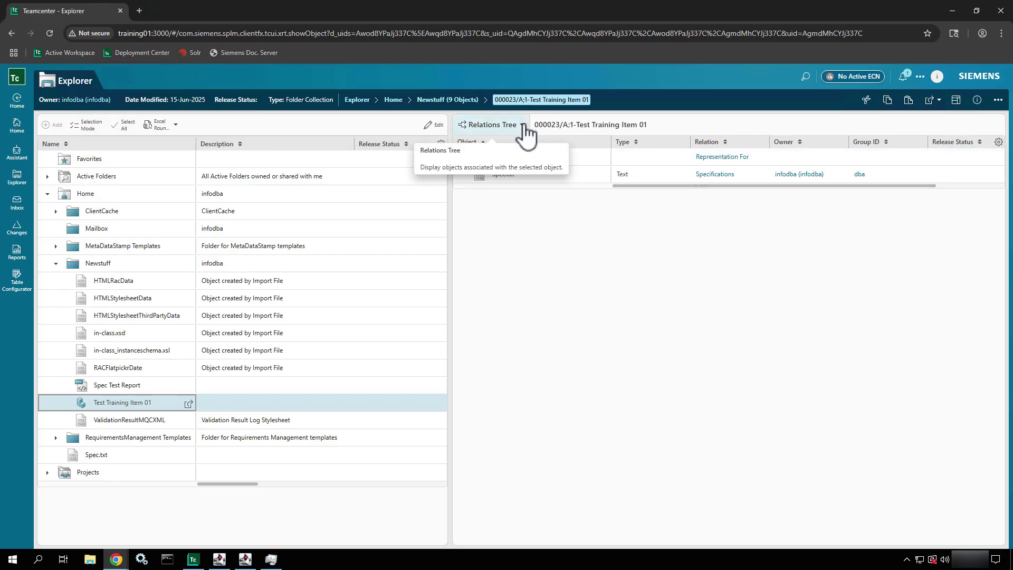
Open Spec.txt from Test Training Item 01's relations tree and look at its preview and file options
left_click(579, 173)
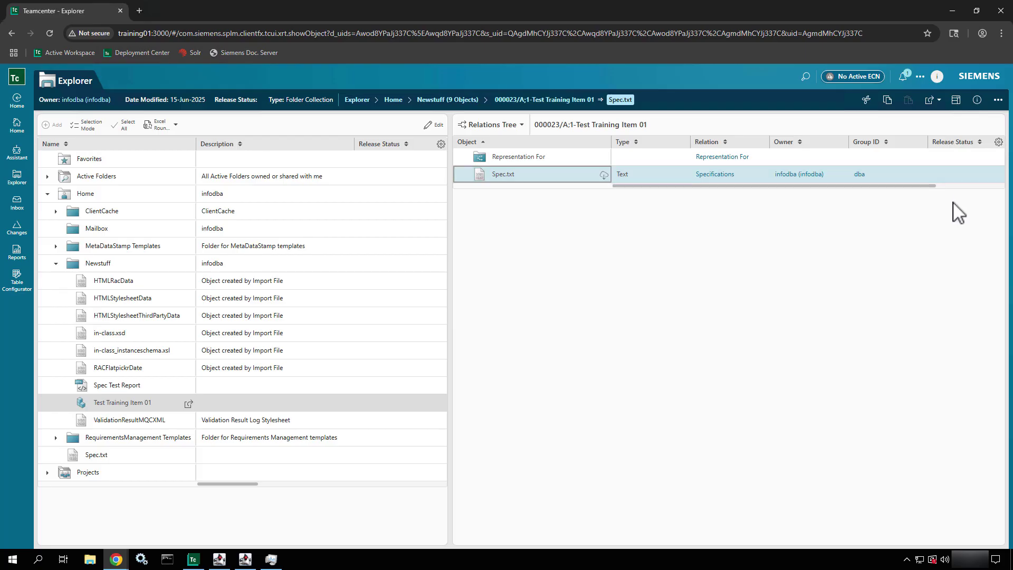
left_click(933, 101)
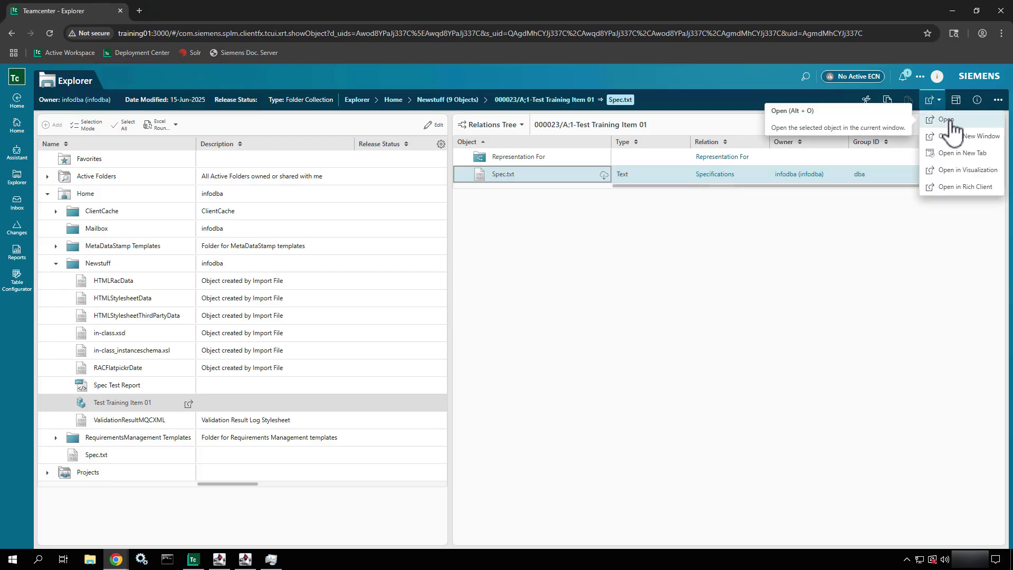
left_click(950, 122)
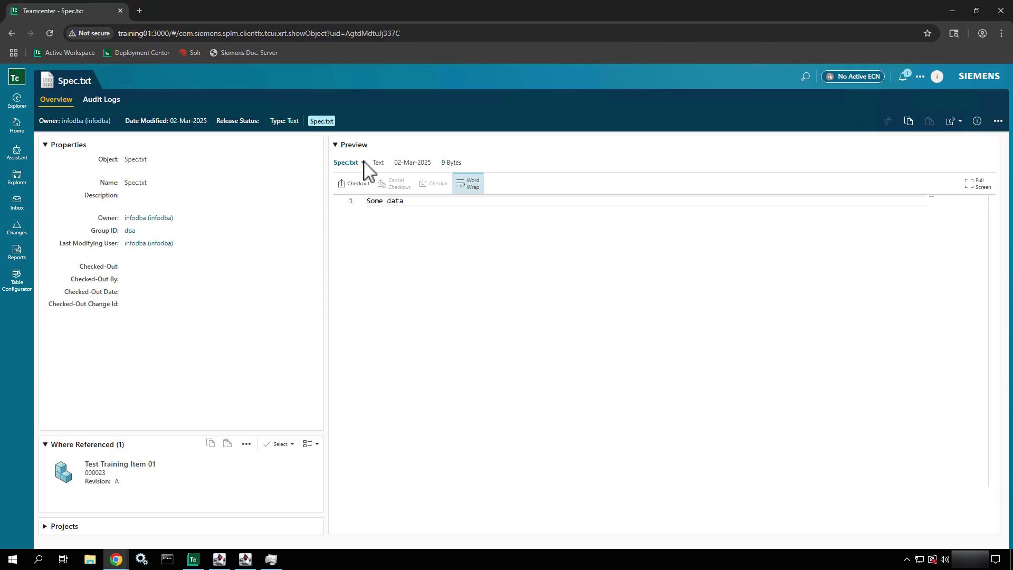
left_click(363, 163)
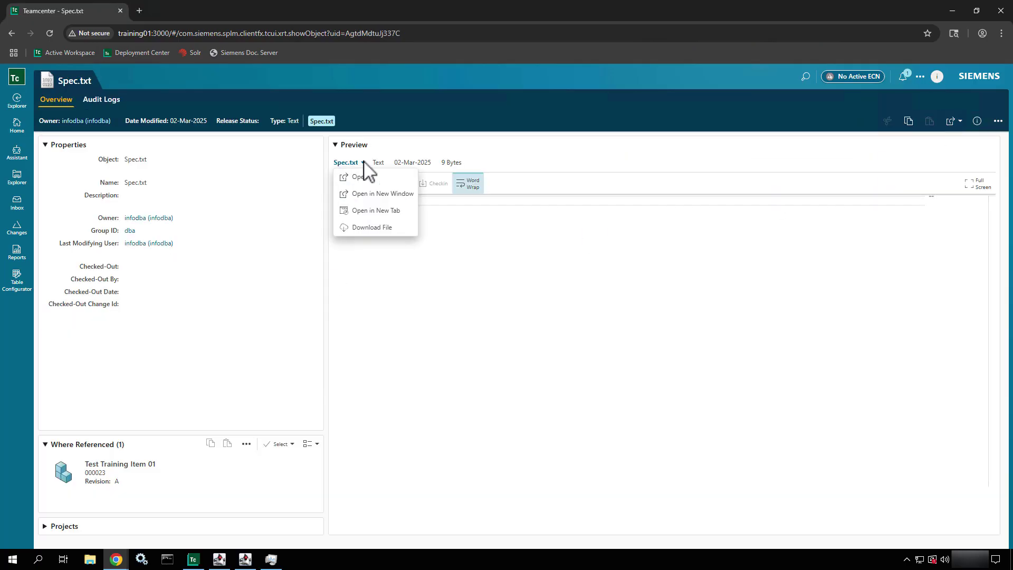
left_click(537, 253)
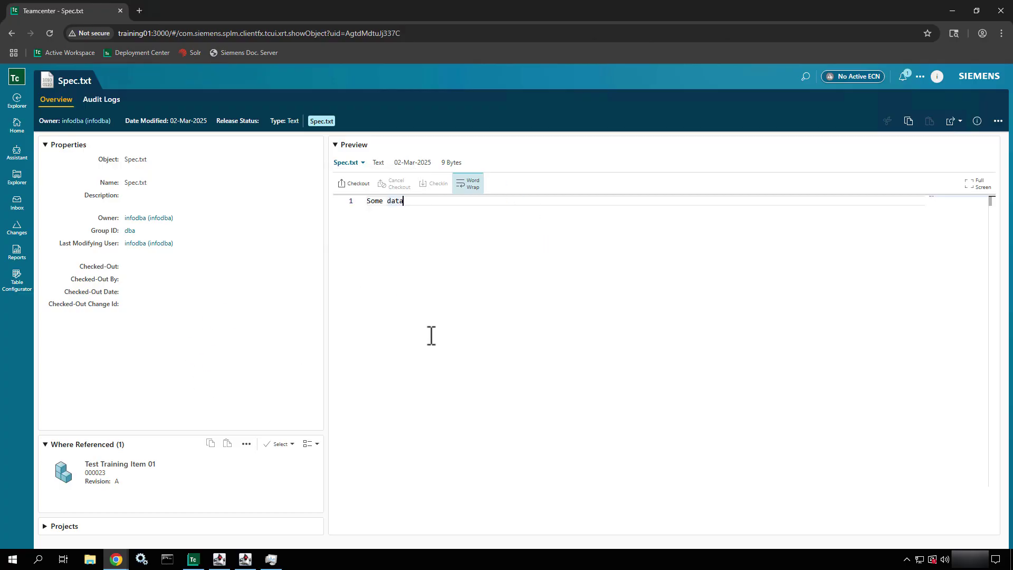
Return to the Explorer, select Spec.txt in the Home folder and change its pane from Relations Tree to Details
left_click(22, 186)
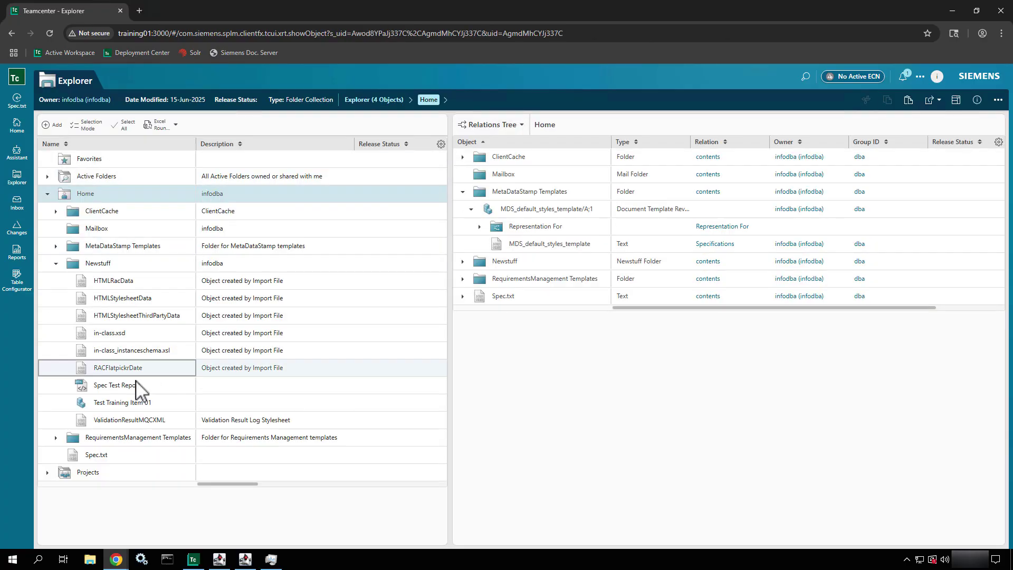
left_click(112, 455)
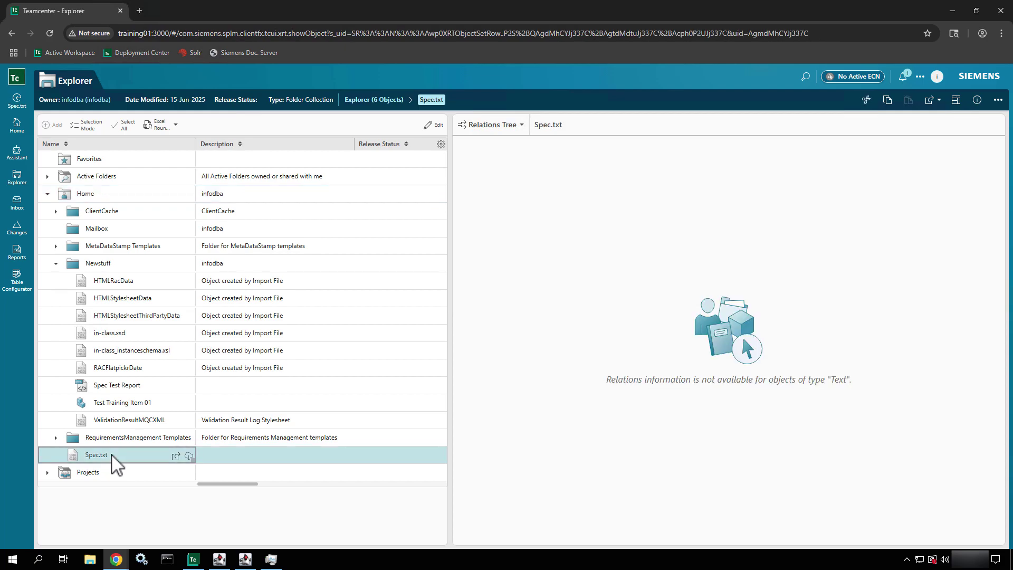
left_click(524, 130)
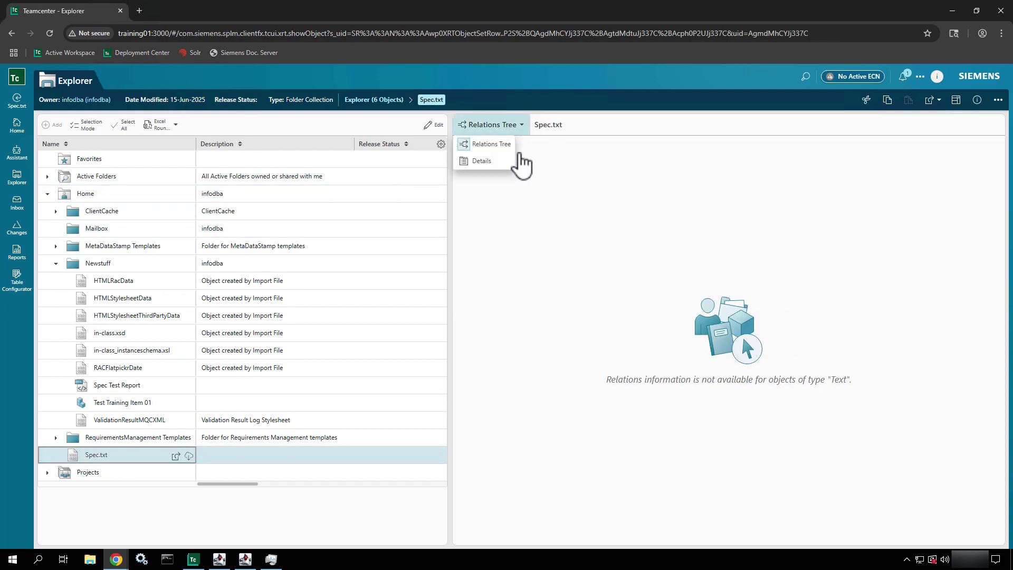
left_click(476, 146)
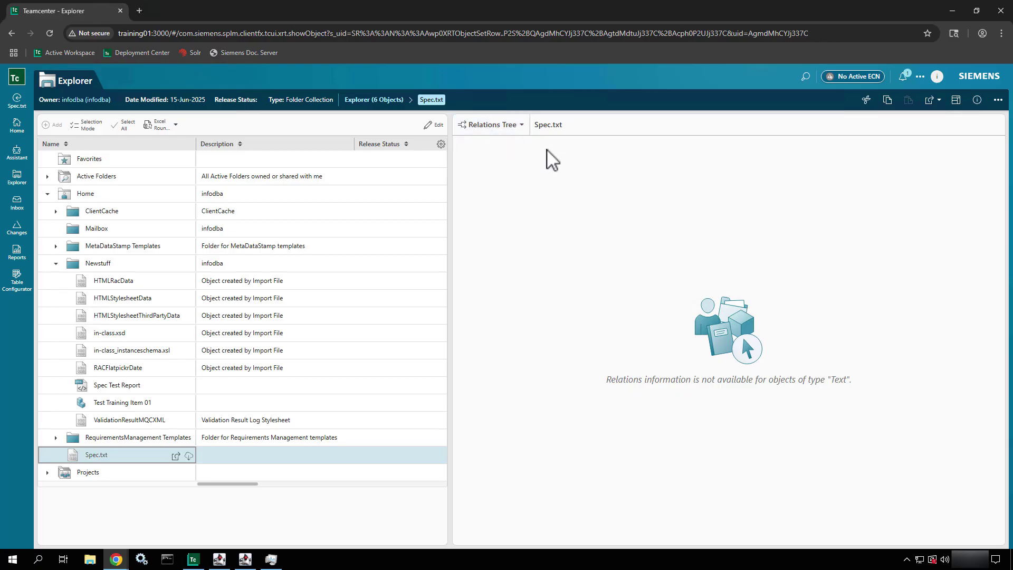
left_click(520, 129)
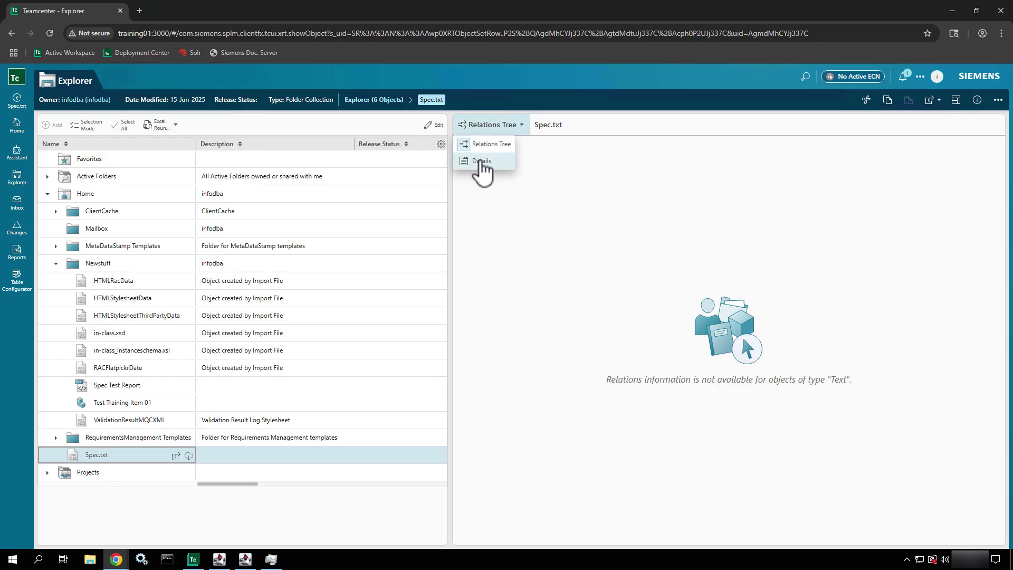
left_click(481, 161)
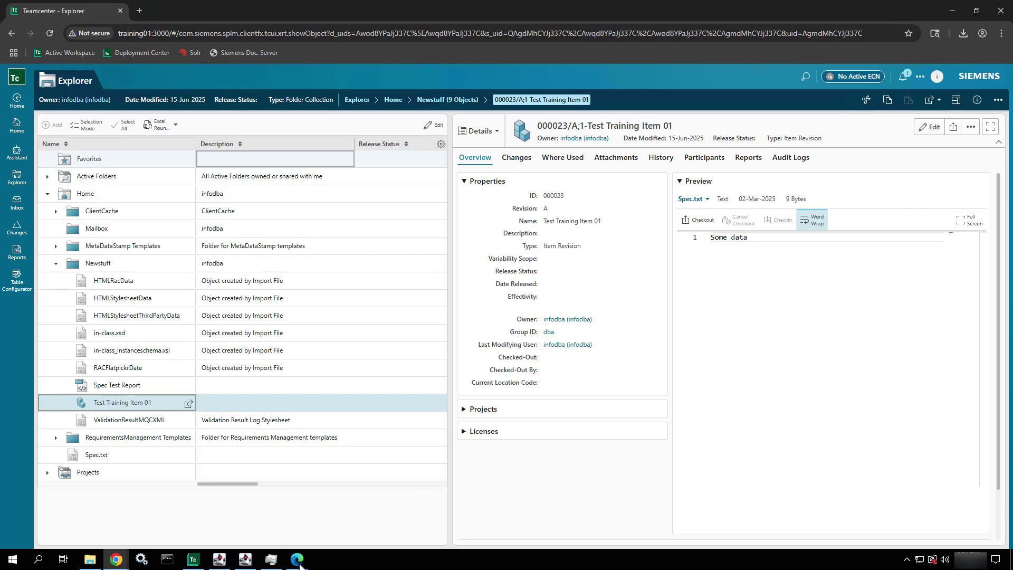
Check Test Training Item 01 in the second Teamcenter session in Microsoft Edge, and return to the Chrome session
left_click(297, 560)
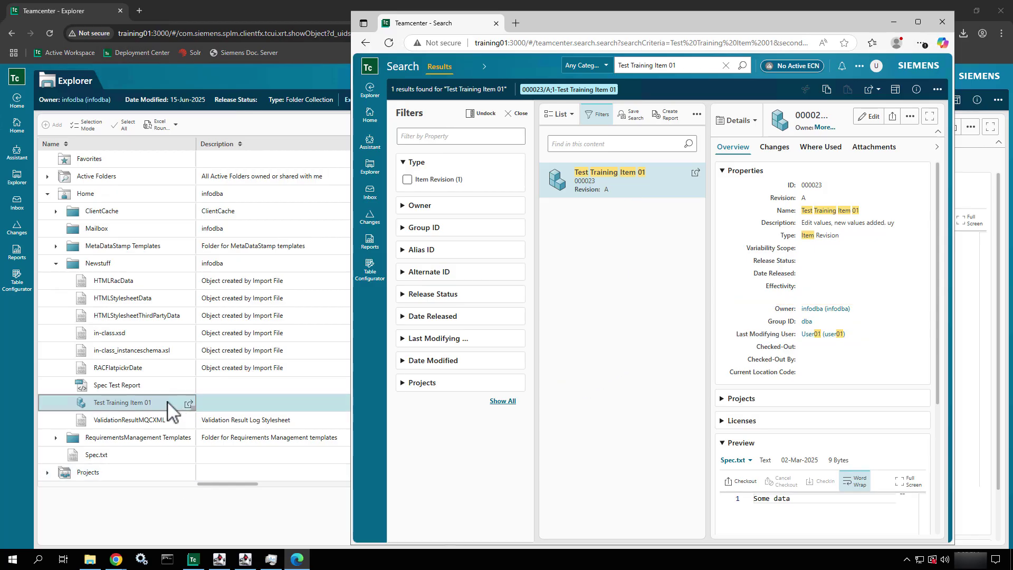
left_click(174, 518)
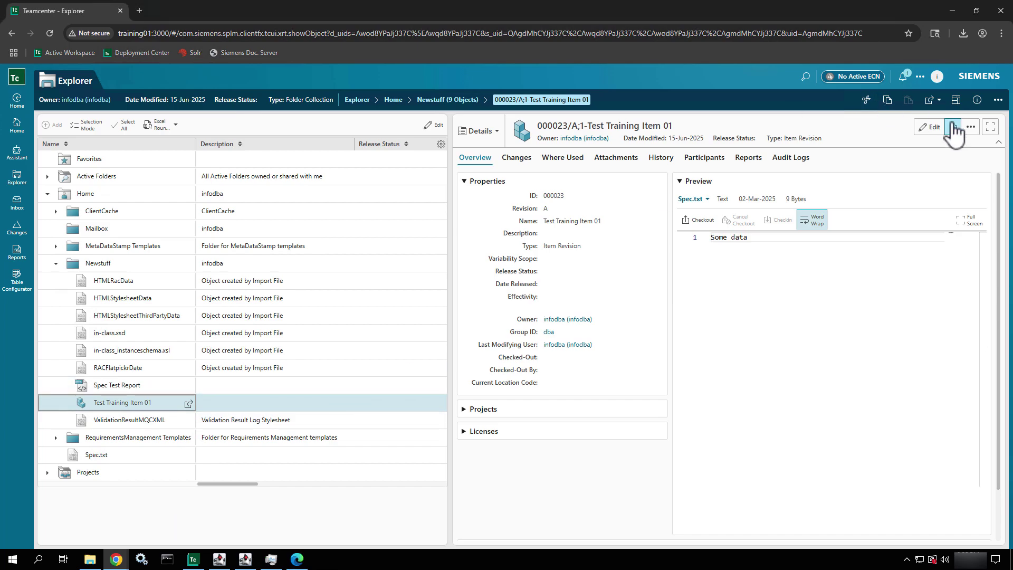
Set Test Training Item 01's description to "New Description." and save the edit, keeping the browser zoom at 100%
left_click(931, 128)
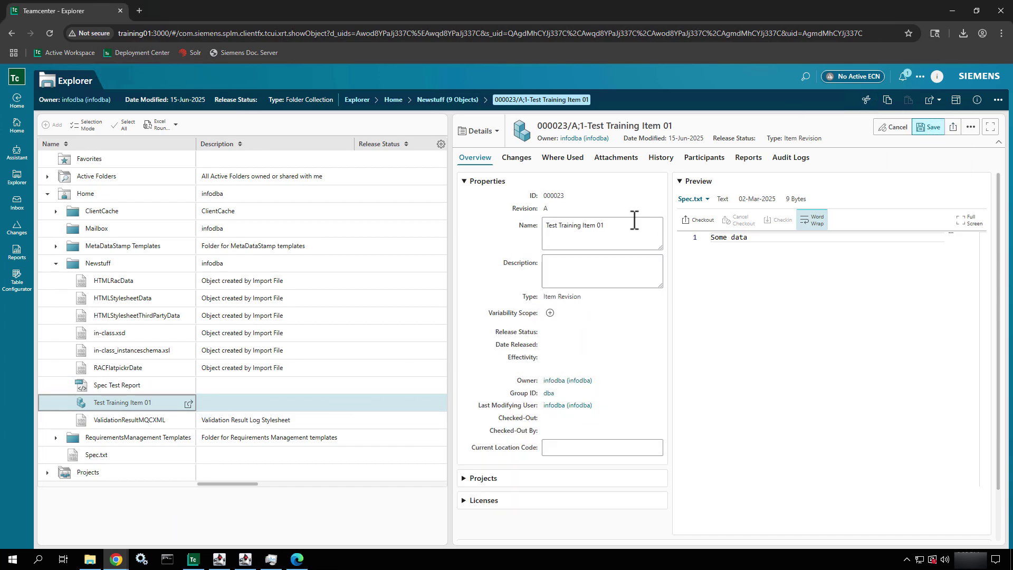
left_click(612, 273)
type("New")
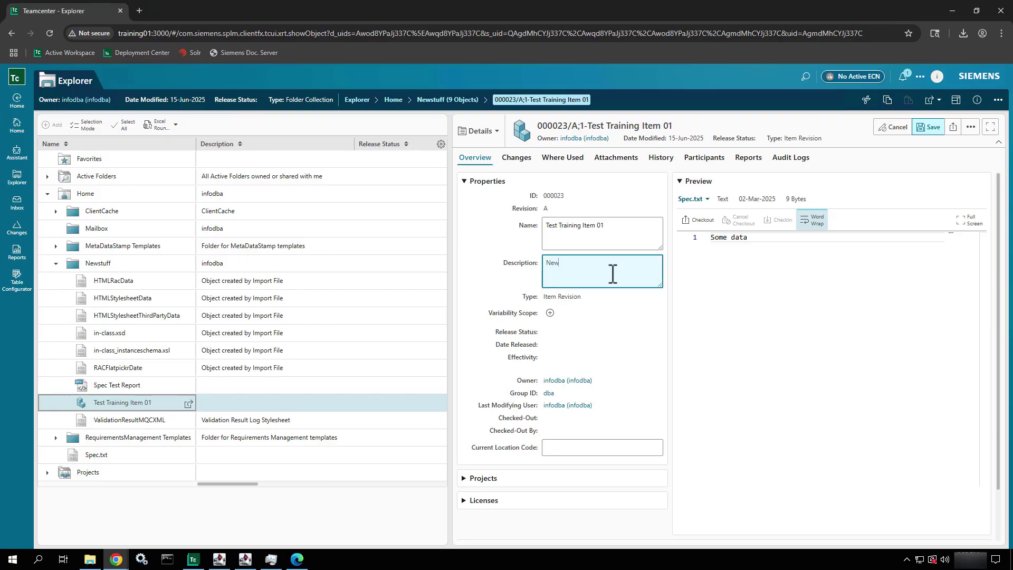
type(" Description.")
key("ctrl+plus")
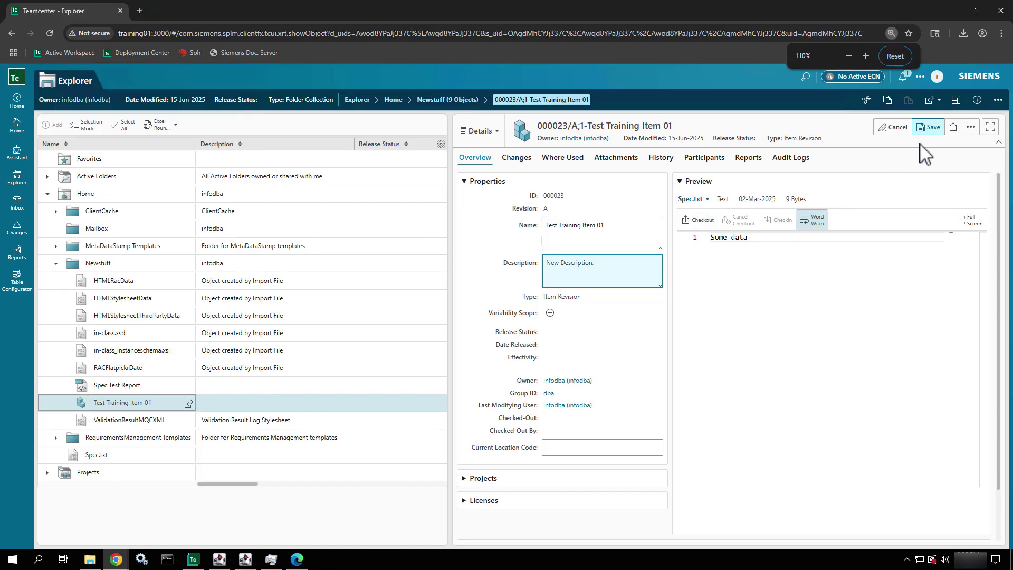
left_click(930, 135)
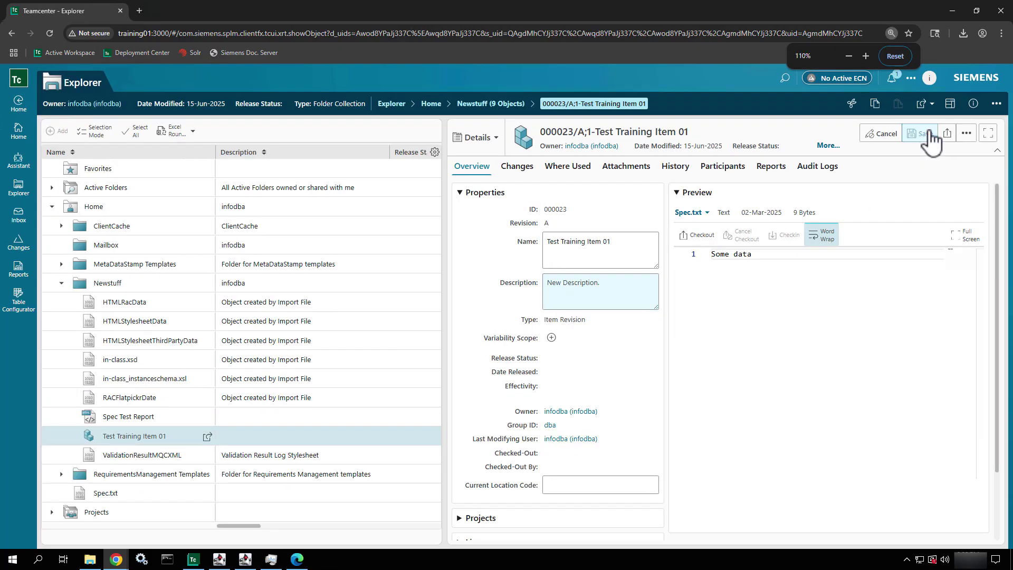
left_click(849, 57)
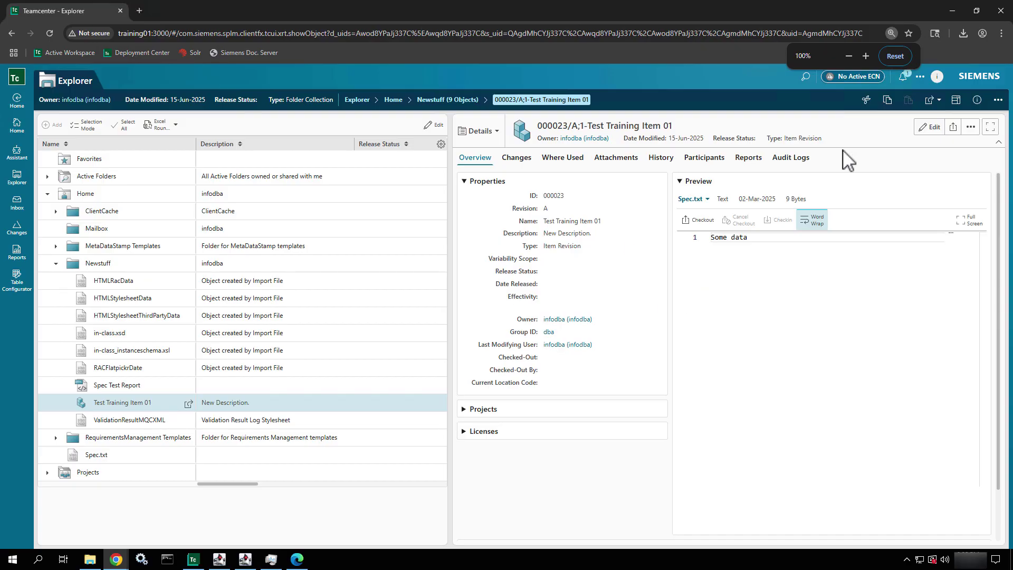
Edit Test Training Item 01 again and append "I begin to add new values." to its description, leaving the edit unsaved
left_click(929, 127)
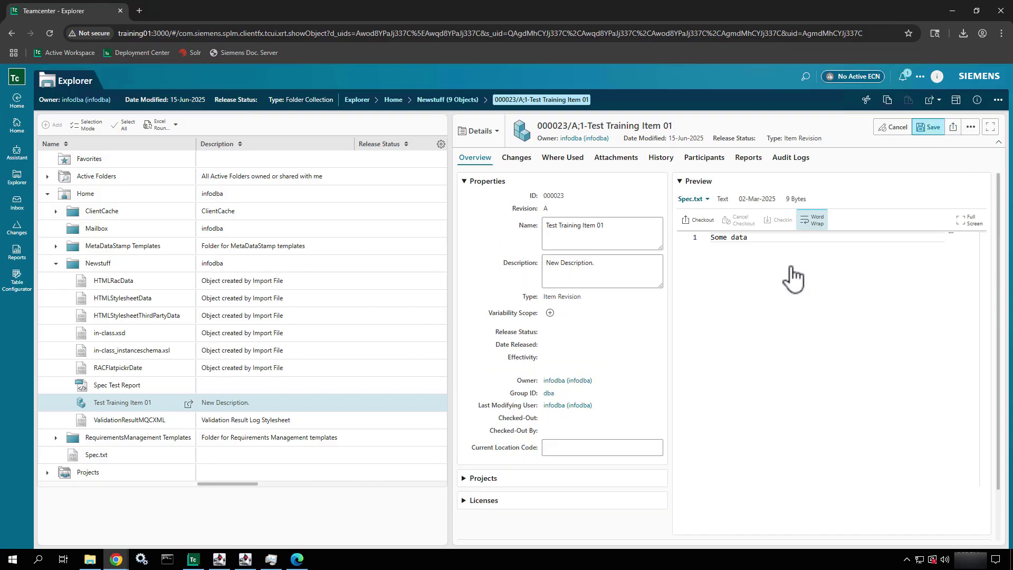
left_click(615, 262)
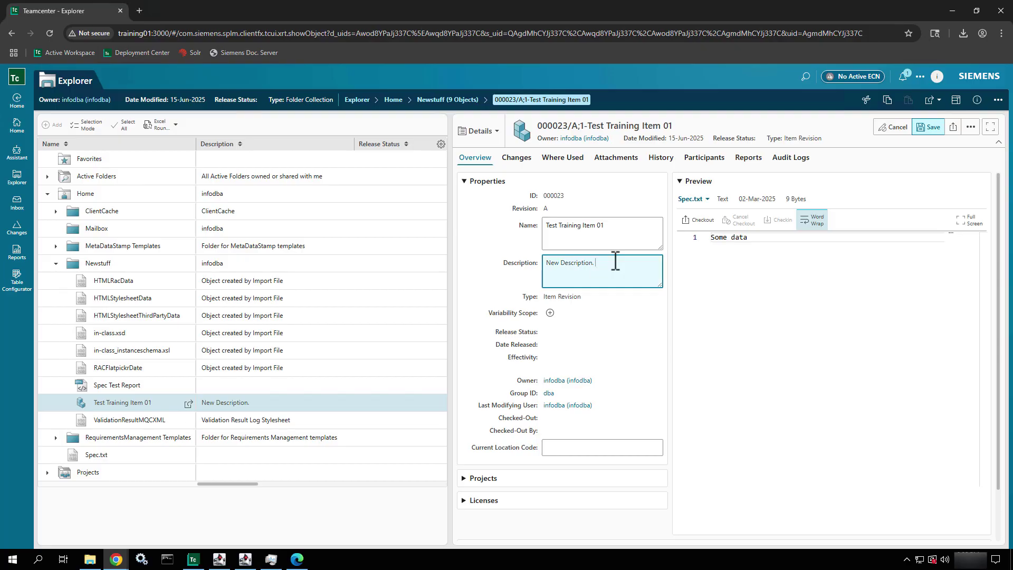
type("I begin to add new values.")
In the Microsoft Edge session, append "I have a new value that i need to put in." to Test Training Item 01's description and save
left_click(297, 558)
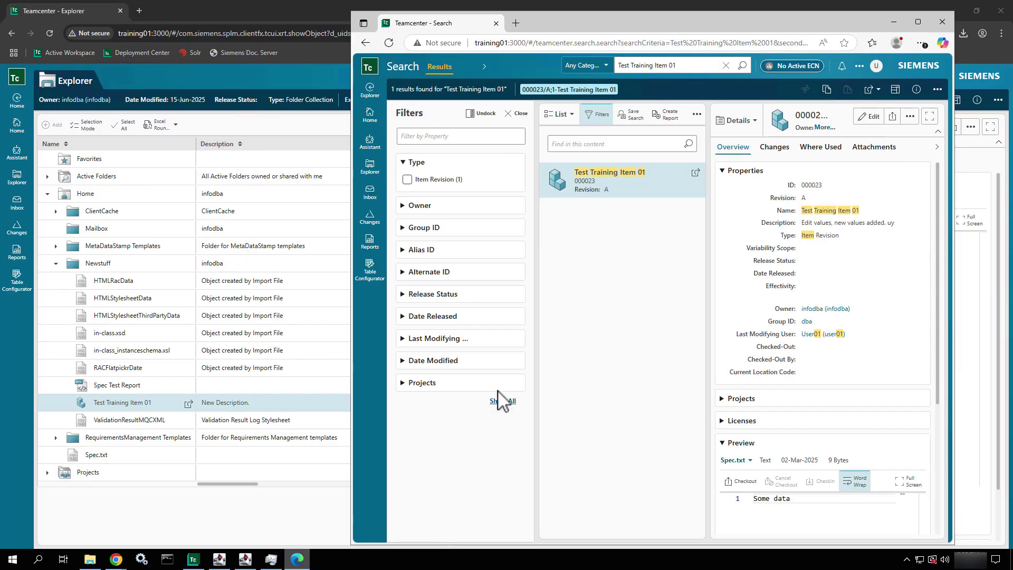
left_click(868, 119)
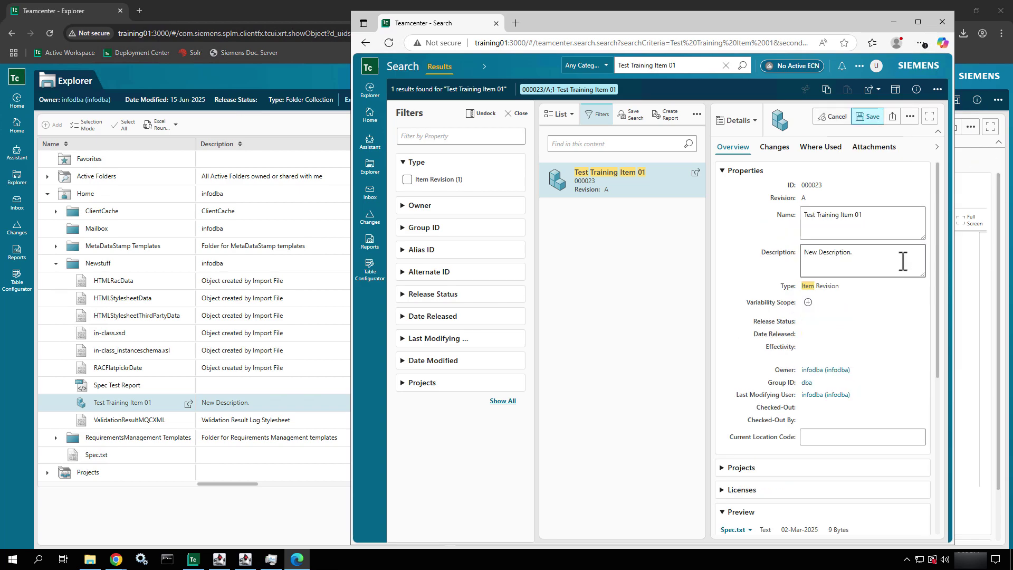
left_click(902, 262)
type("I hav")
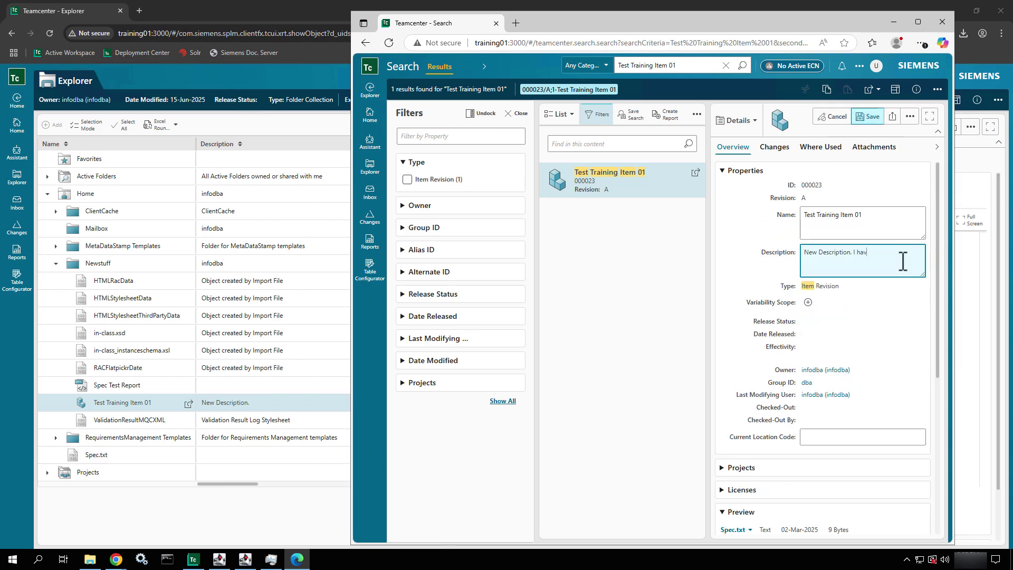
type("e a new value that i need to put in.")
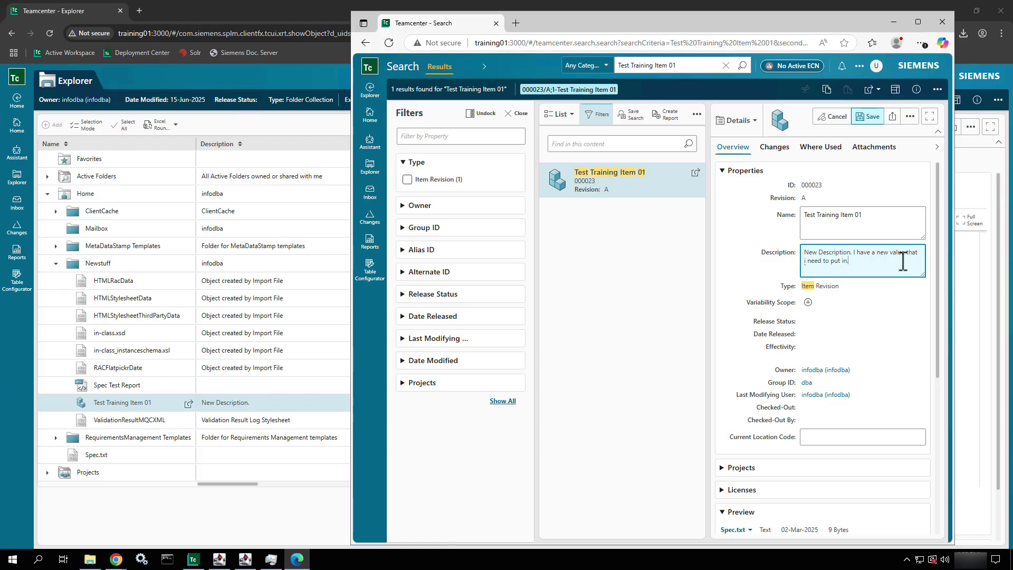
left_click(867, 118)
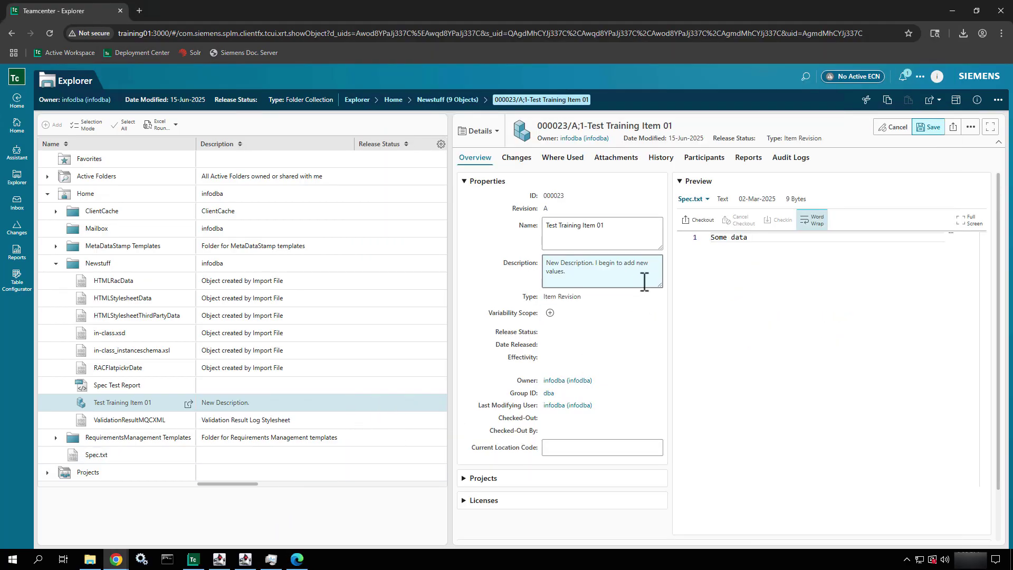
Save the pending description edit in the Chrome session, read the conflict options, and choose to save my edits without suppressing future warnings
left_click(930, 127)
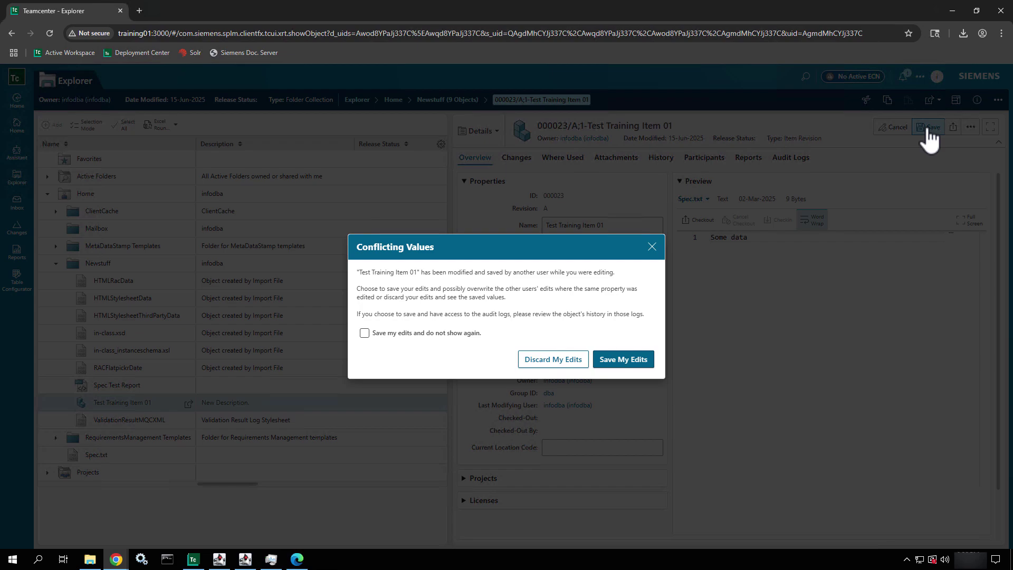
left_click(337, 232)
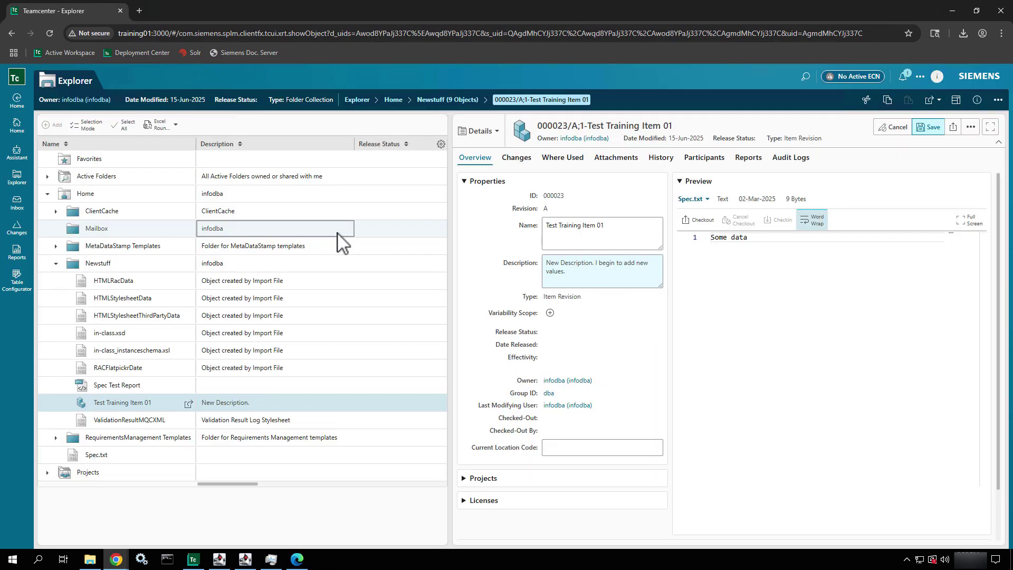
left_click(932, 128)
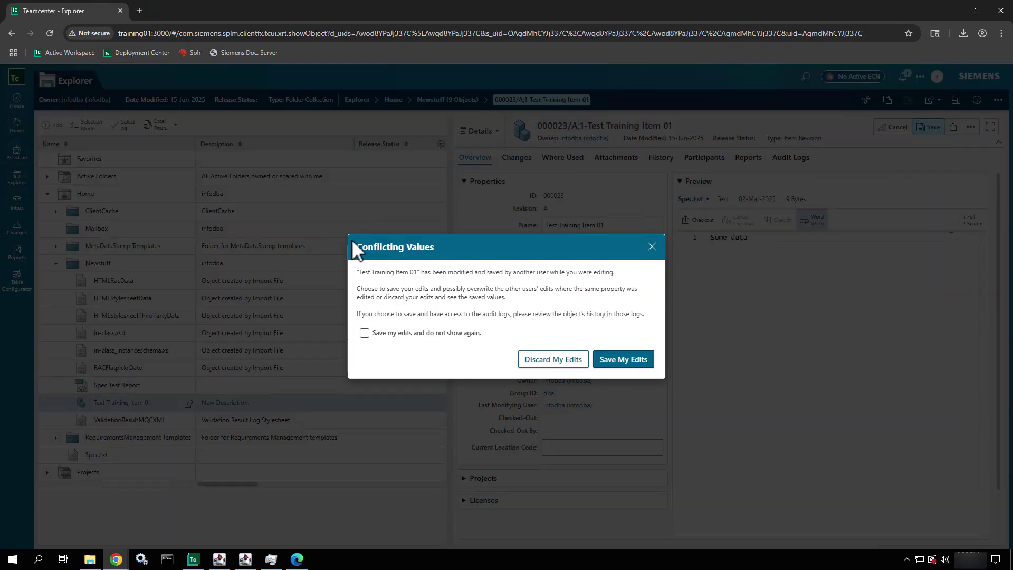
left_click_drag(386, 247, 632, 168)
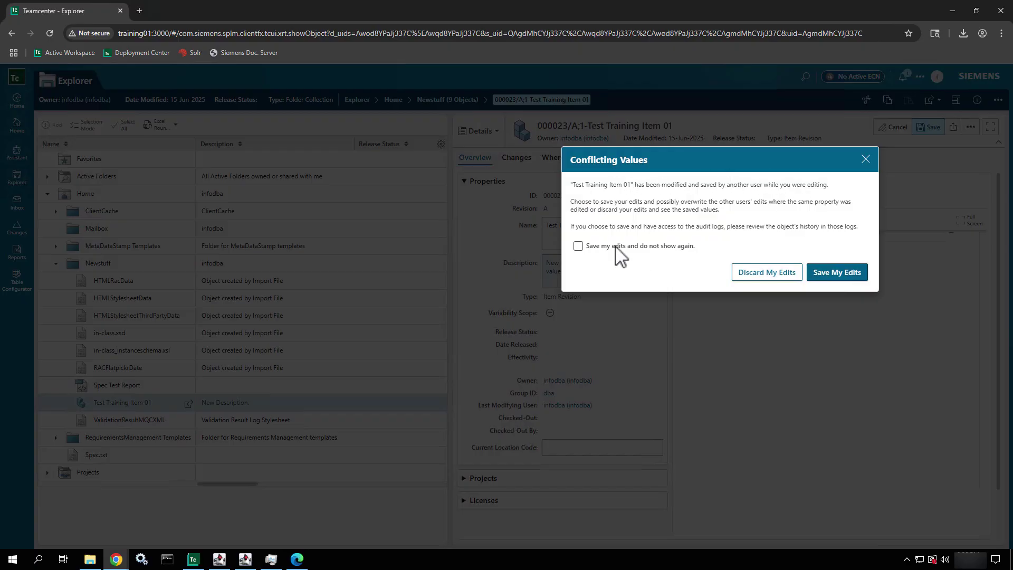
left_click_drag(604, 202, 774, 205)
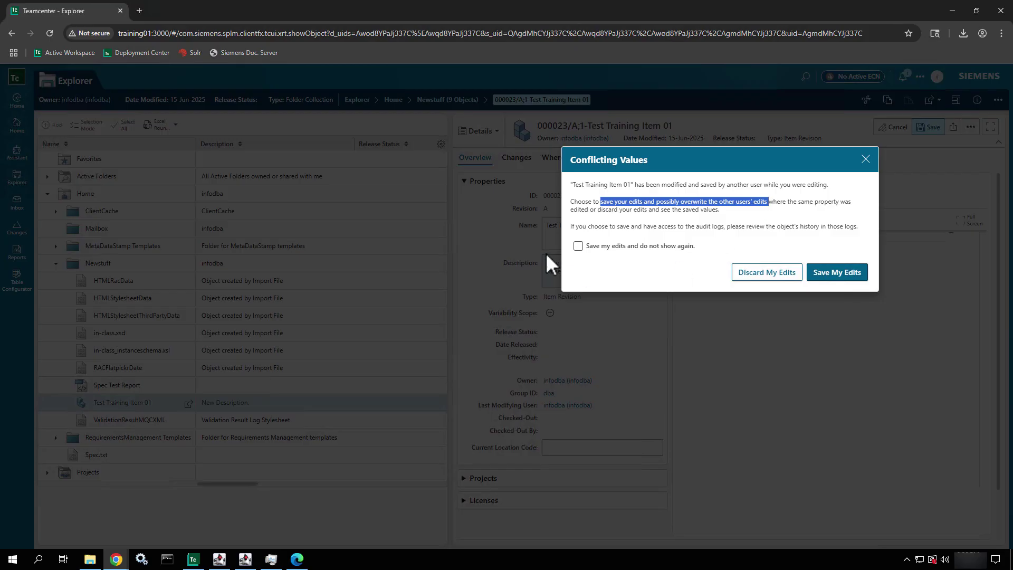
left_click_drag(588, 210, 733, 222)
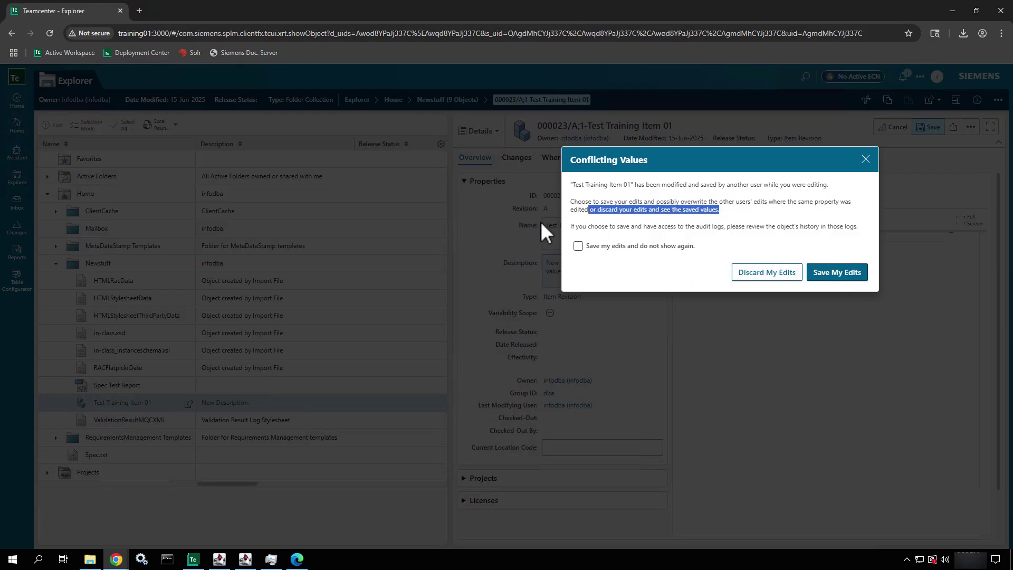
left_click_drag(589, 227, 841, 236)
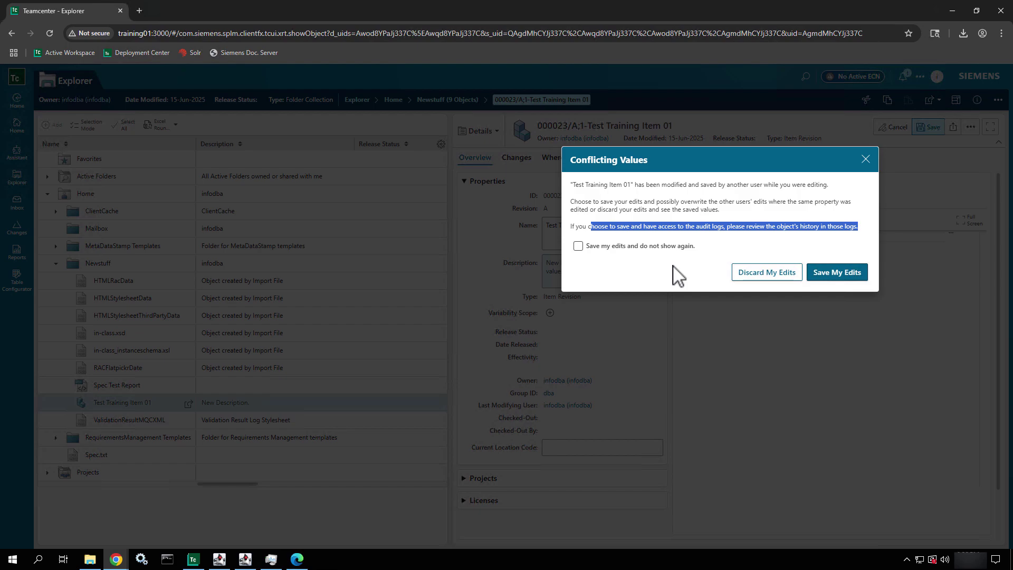
left_click(591, 247)
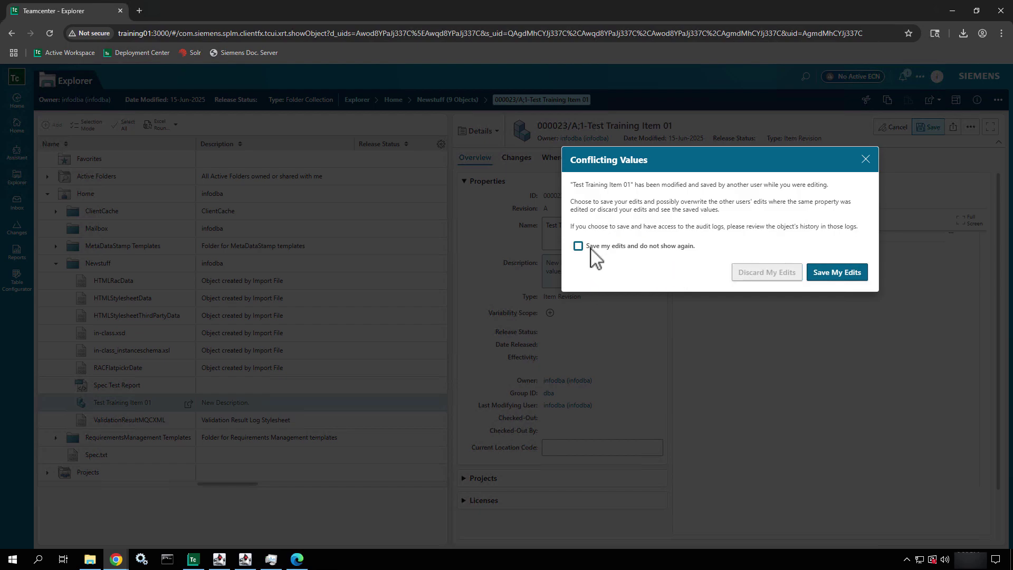
left_click(620, 247)
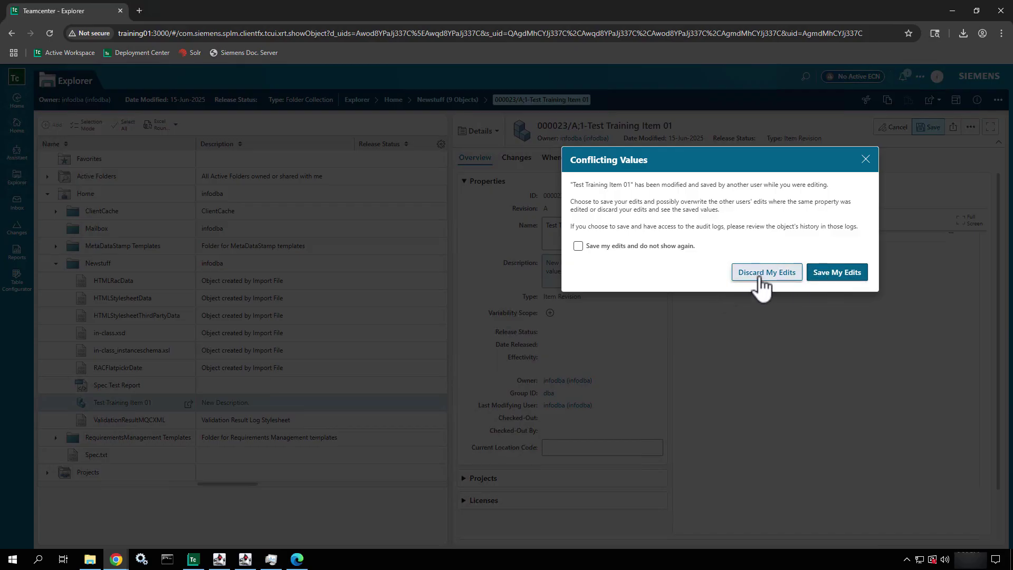
left_click(838, 276)
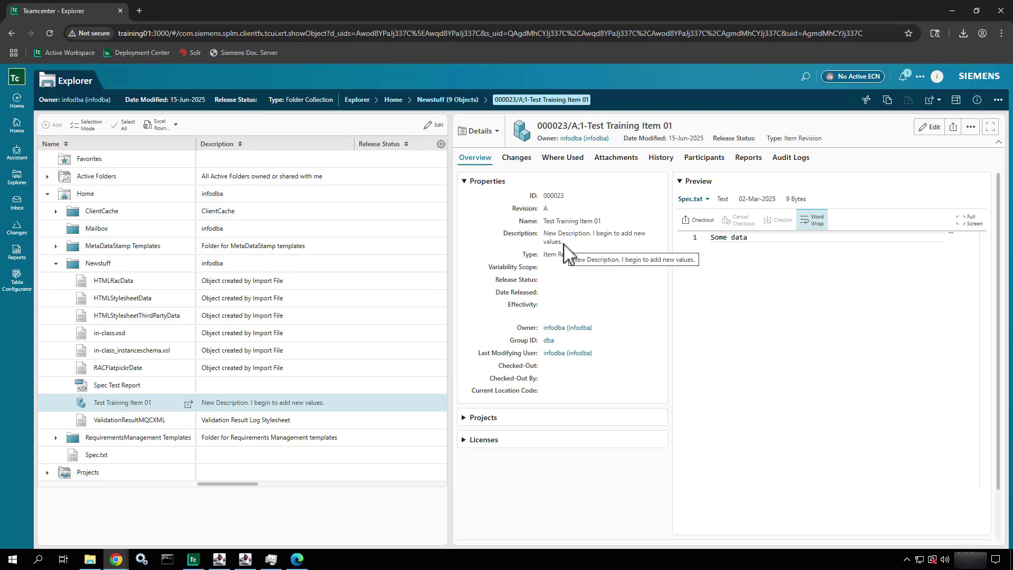
Compare Test Training Item 01's description in the Chrome and Microsoft Edge sessions, reselecting the item in Edge to refresh its properties
double_click(549, 241)
left_click(548, 241)
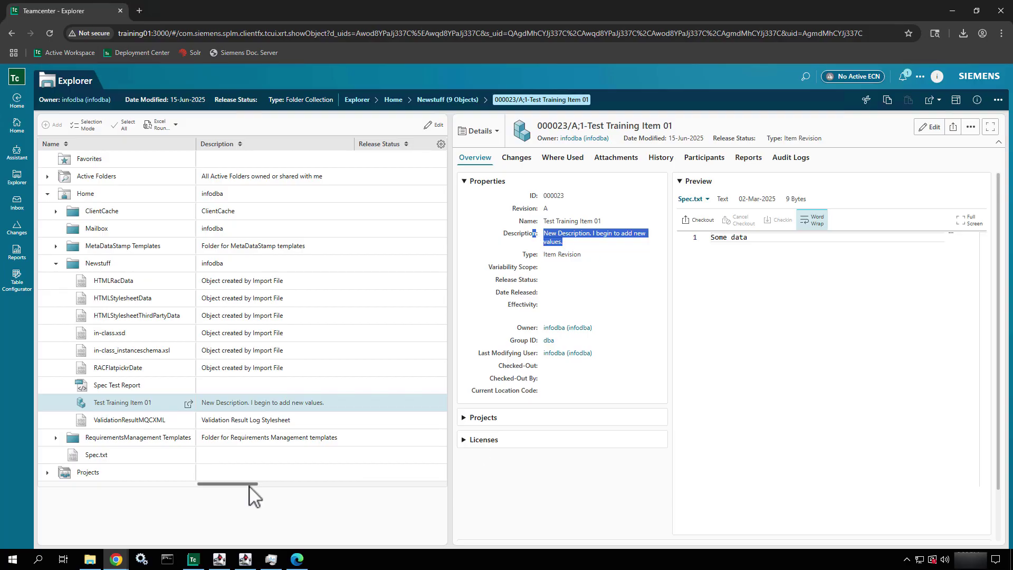
left_click(297, 559)
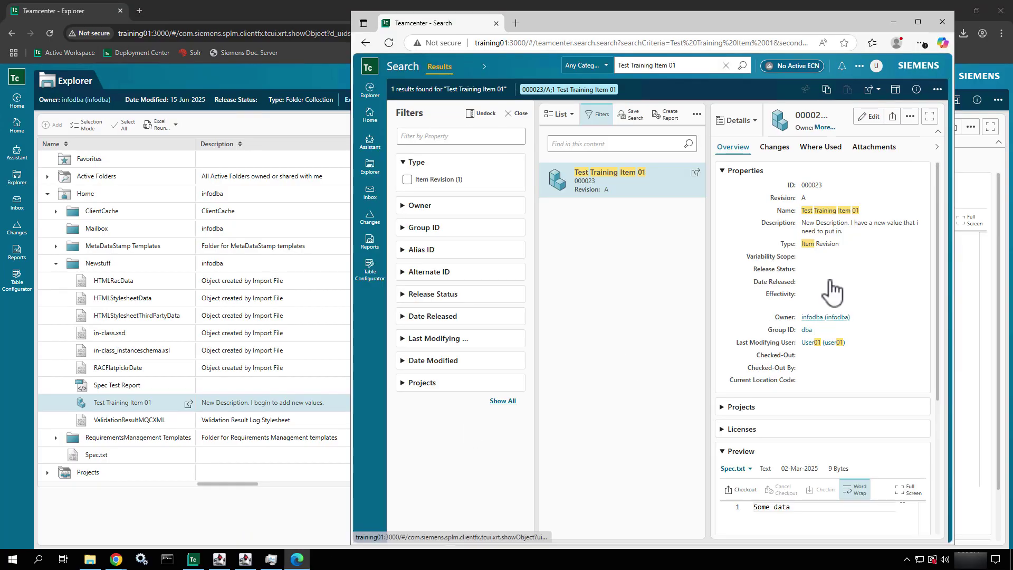
left_click_drag(843, 232, 805, 226)
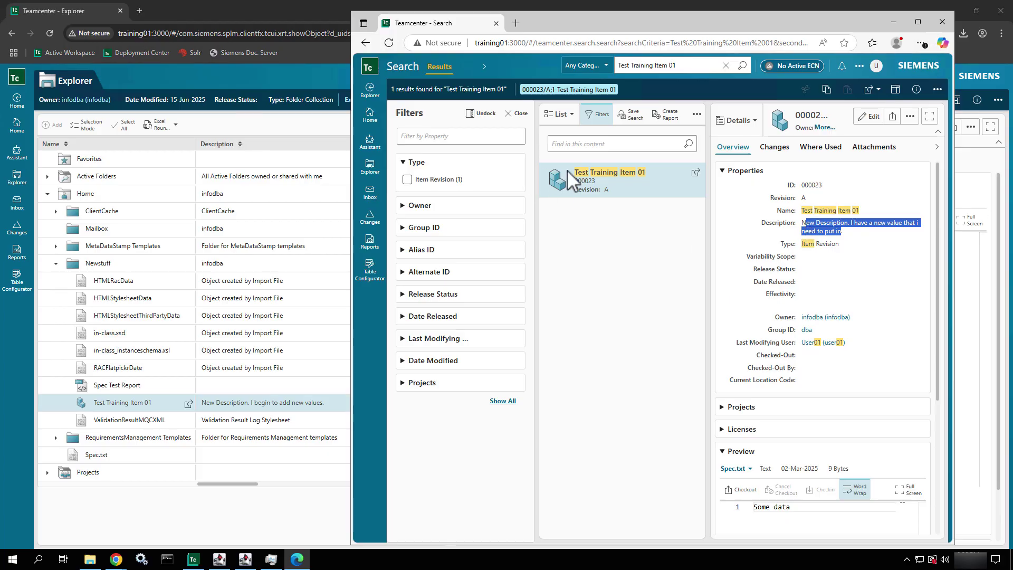
left_click(609, 191)
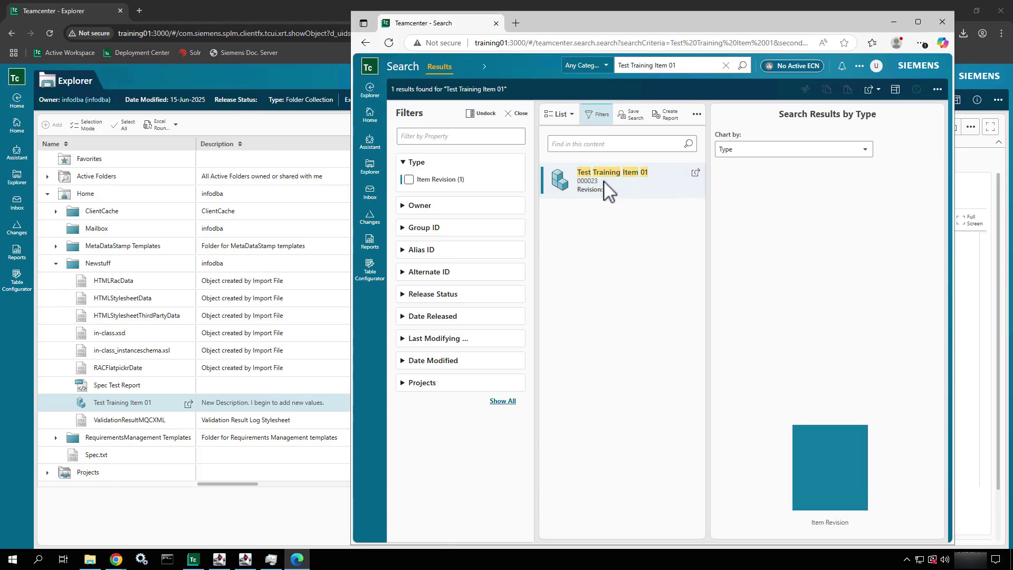
left_click(604, 182)
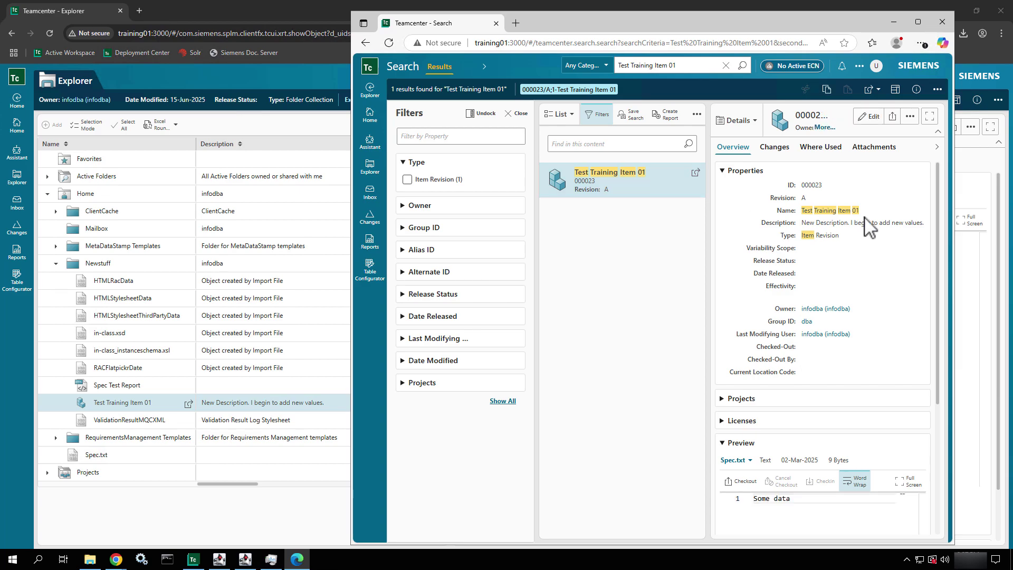
left_click_drag(850, 222, 924, 223)
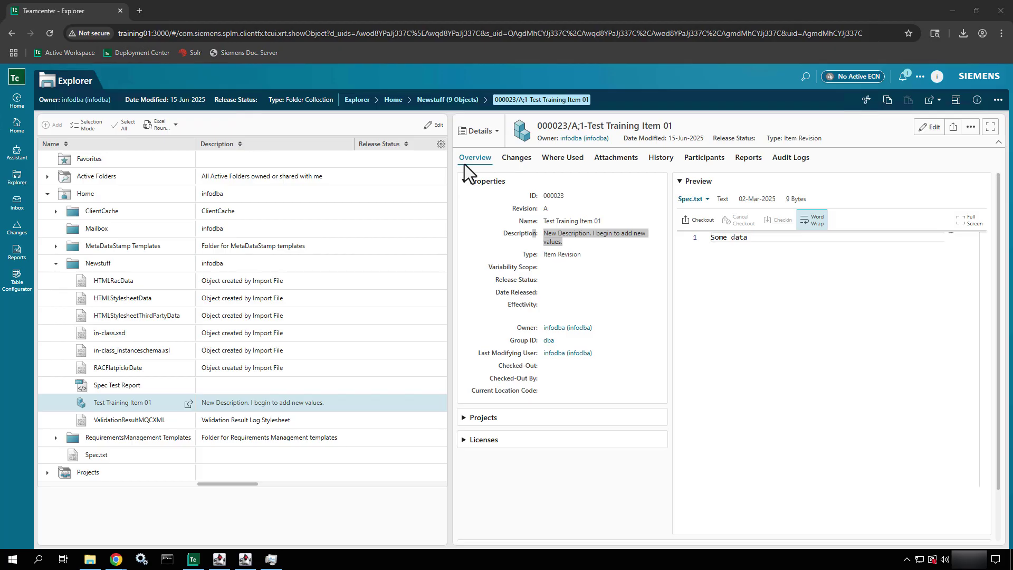
Compare the section counts in Test Training Item 01's attachments with the contents sections of the Home and Mailbox folders
left_click(616, 158)
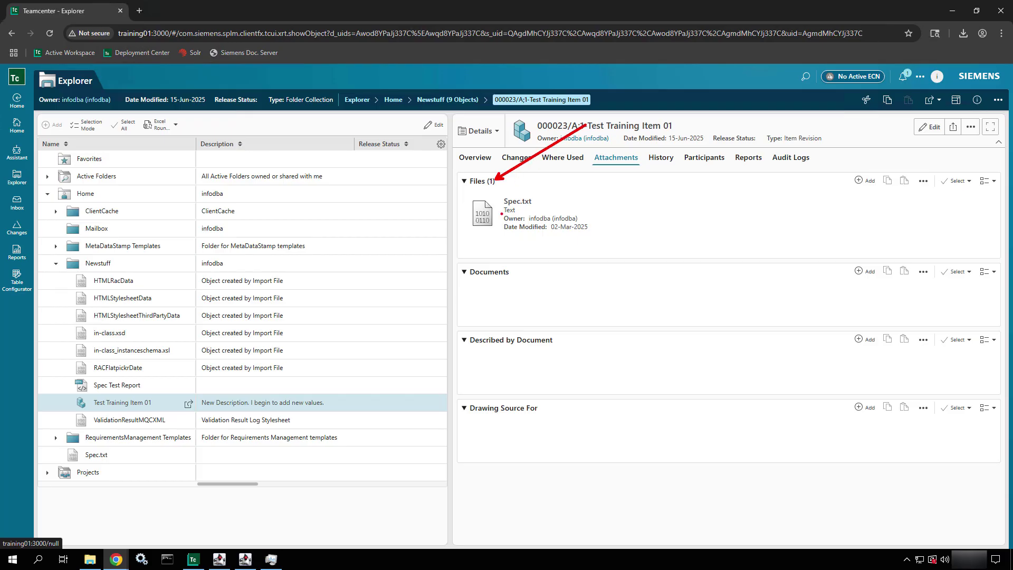
left_click(82, 195)
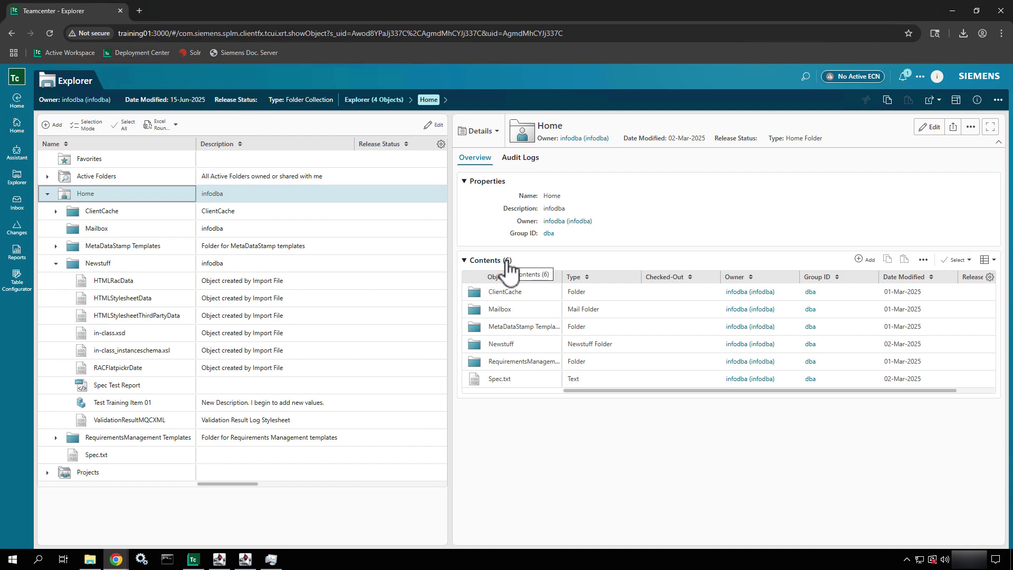
left_click(135, 233)
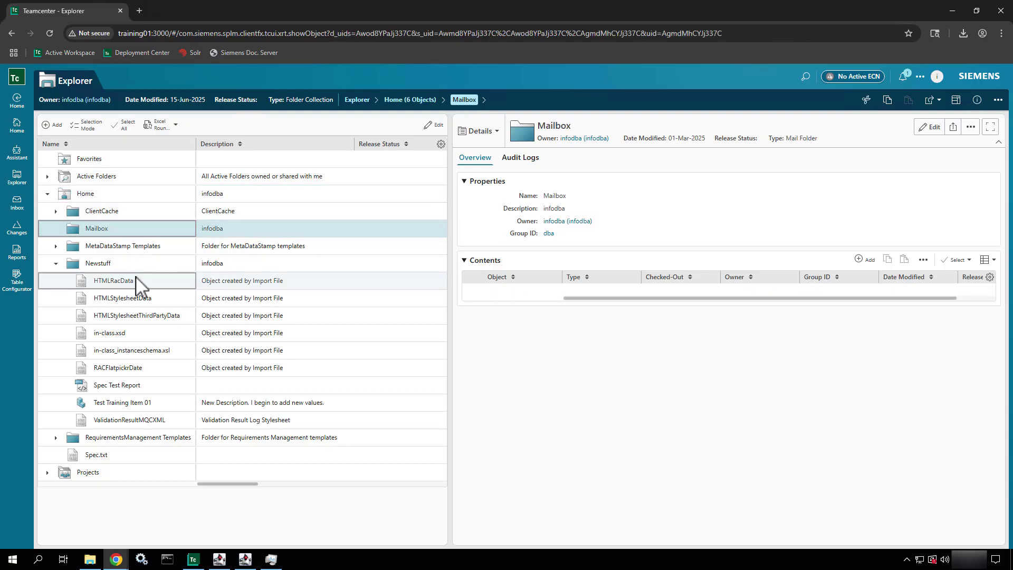
left_click(151, 404)
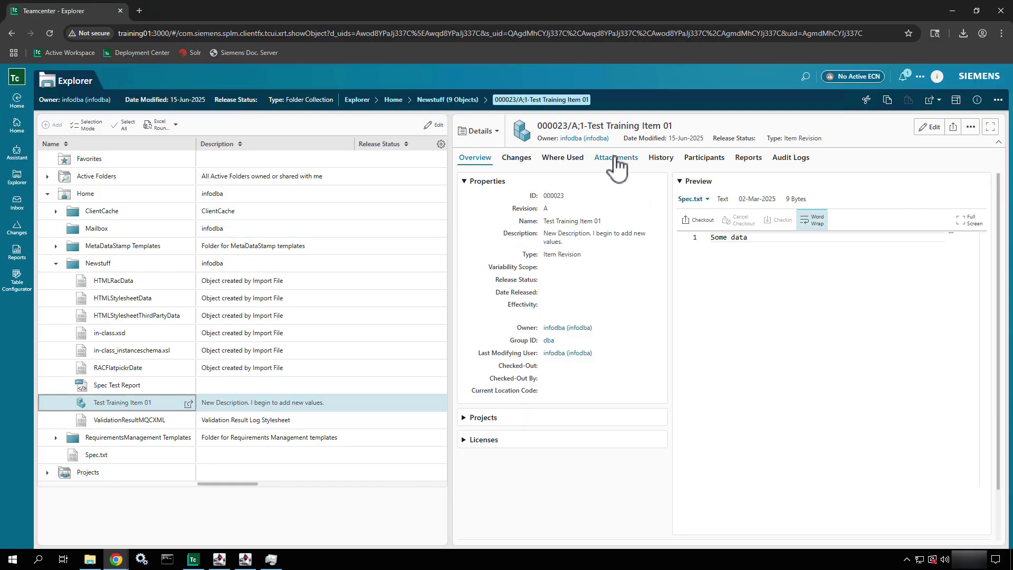
left_click(616, 159)
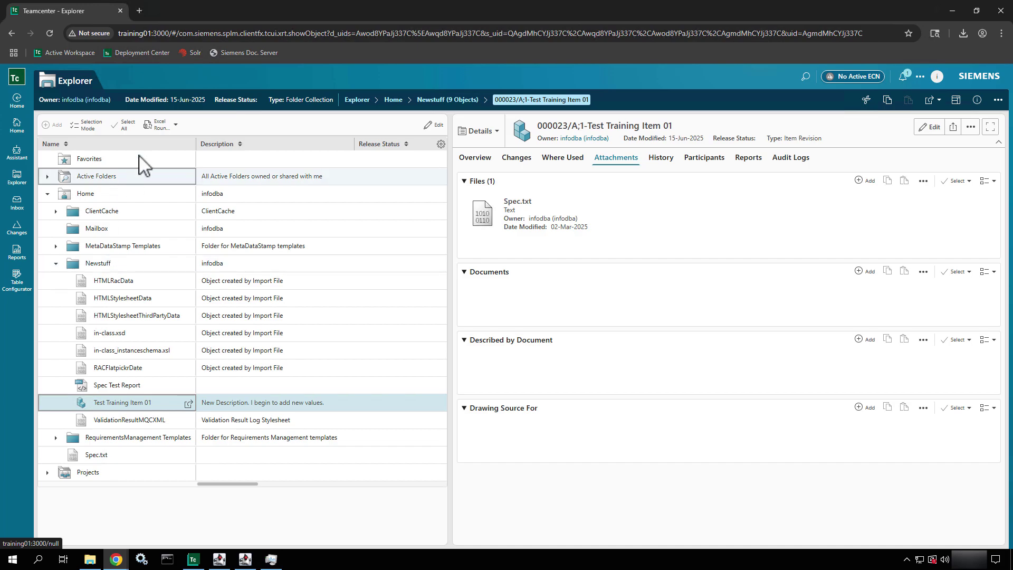
Review the filter operators offered for the Description column in the Explorer table and widen its filter popup
left_click(269, 151)
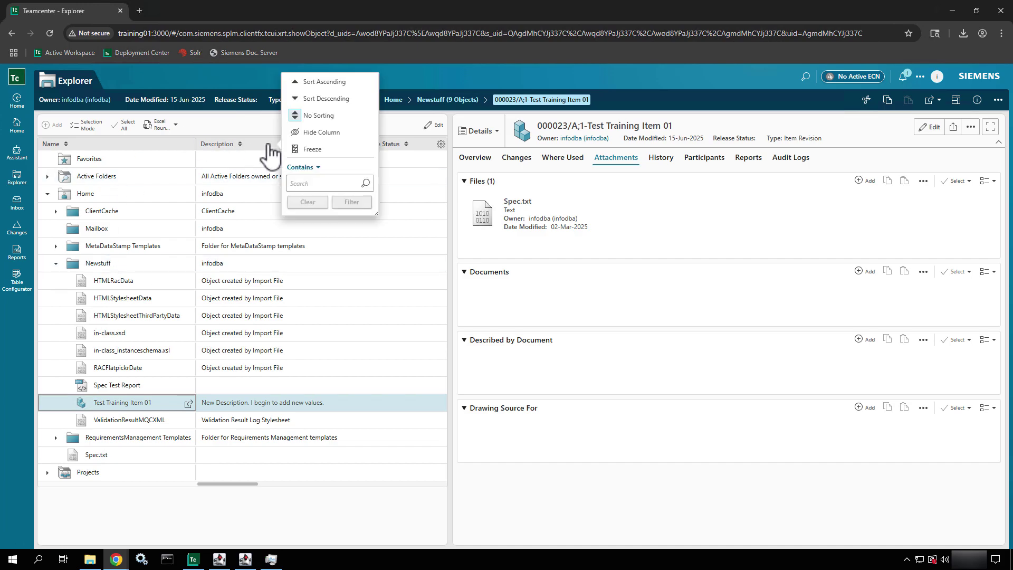
left_click(317, 168)
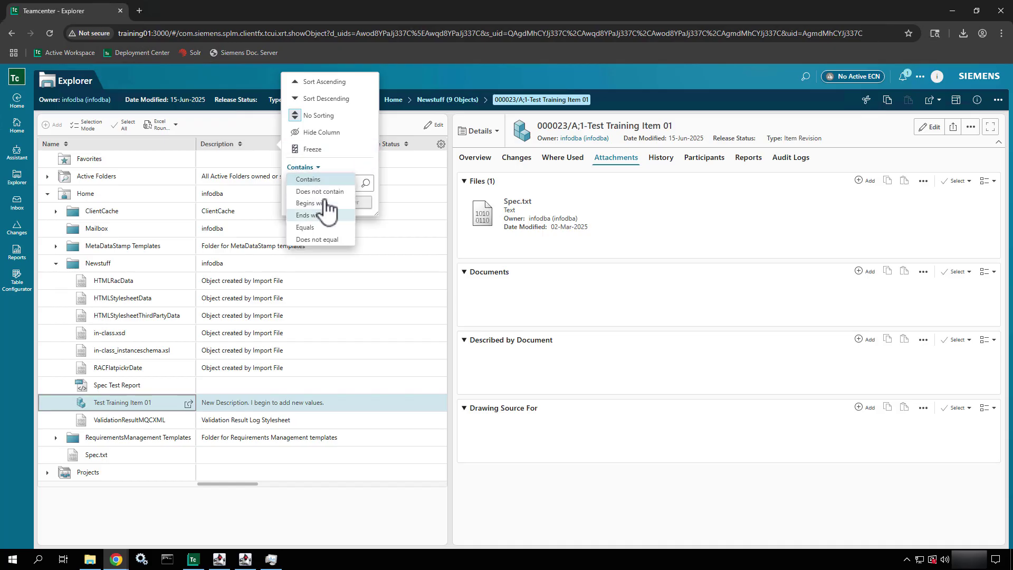
left_click(349, 175)
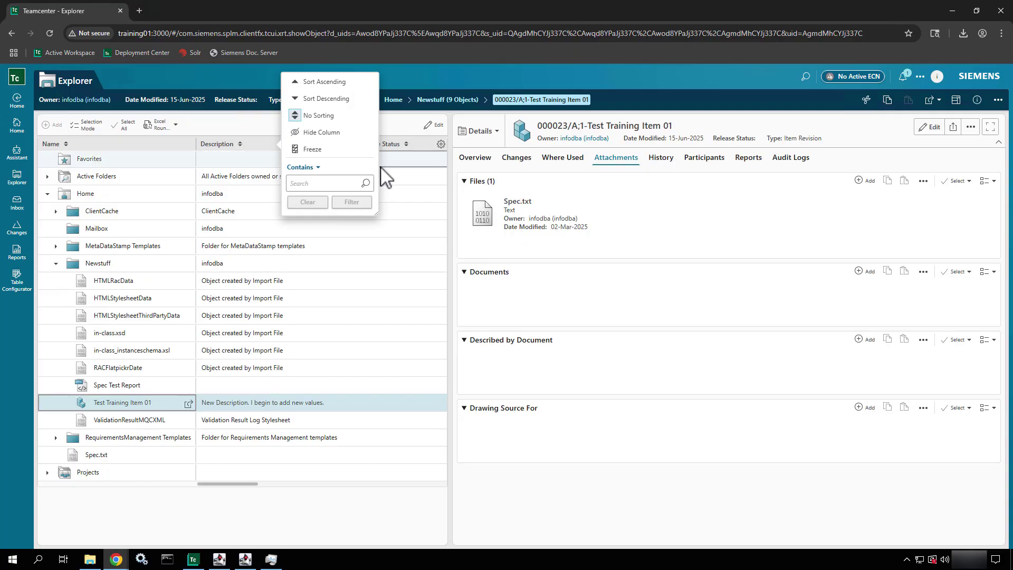
left_click_drag(375, 213, 416, 236)
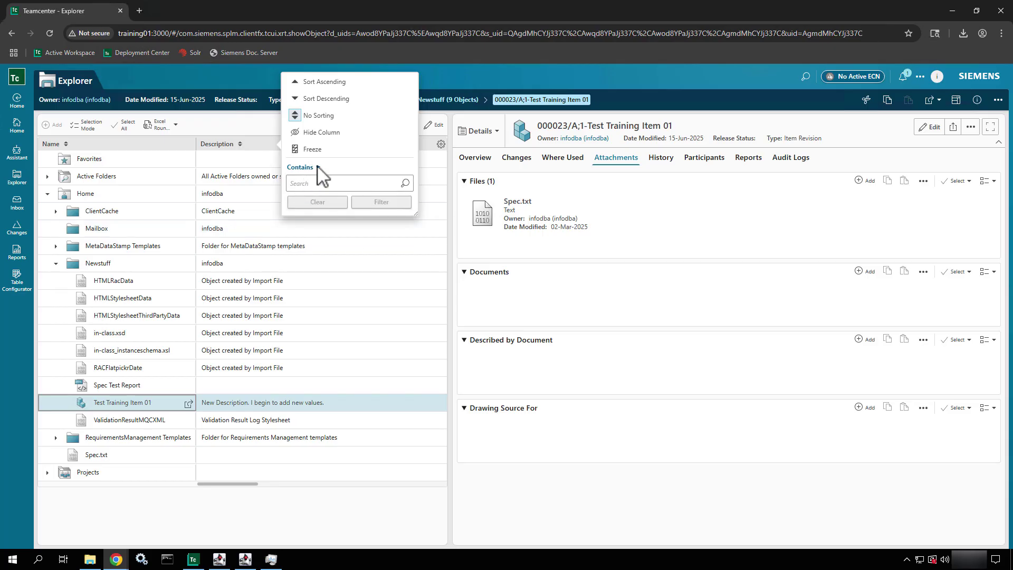
left_click(654, 218)
Search all categories for "*", show the results as a table, and widen the results area
left_click(807, 77)
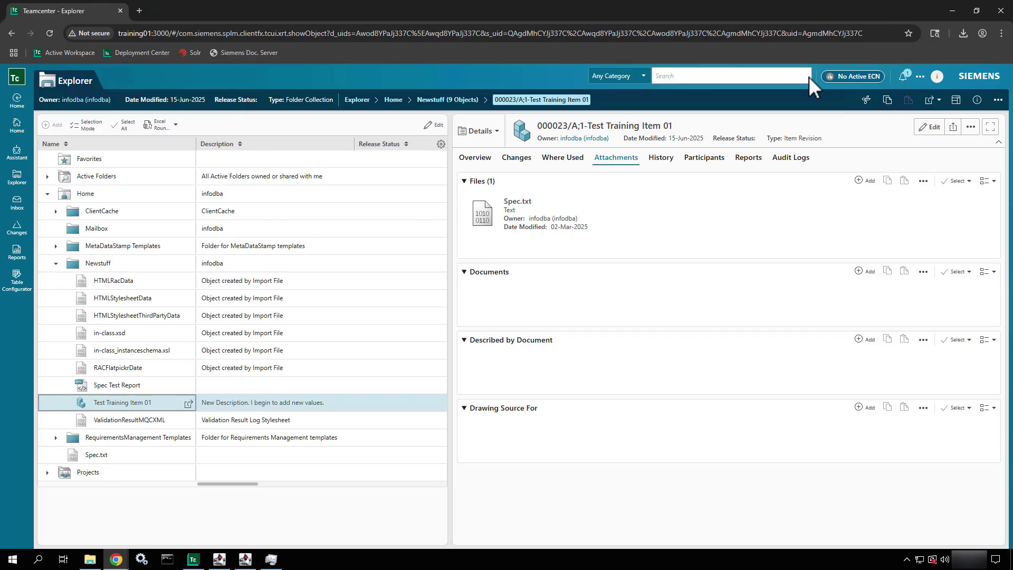
left_click(770, 78)
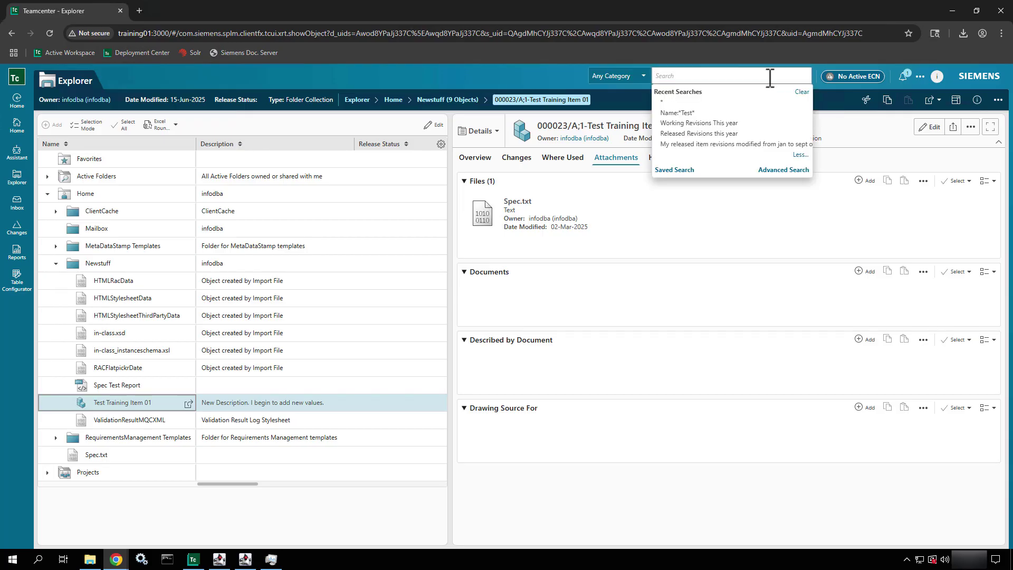
type("*")
key("Return")
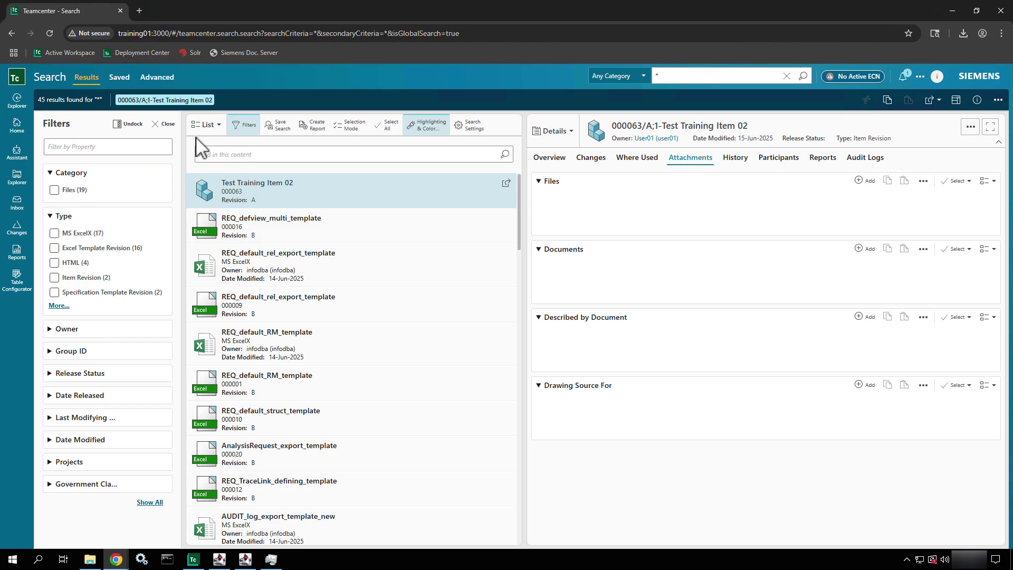
left_click(203, 125)
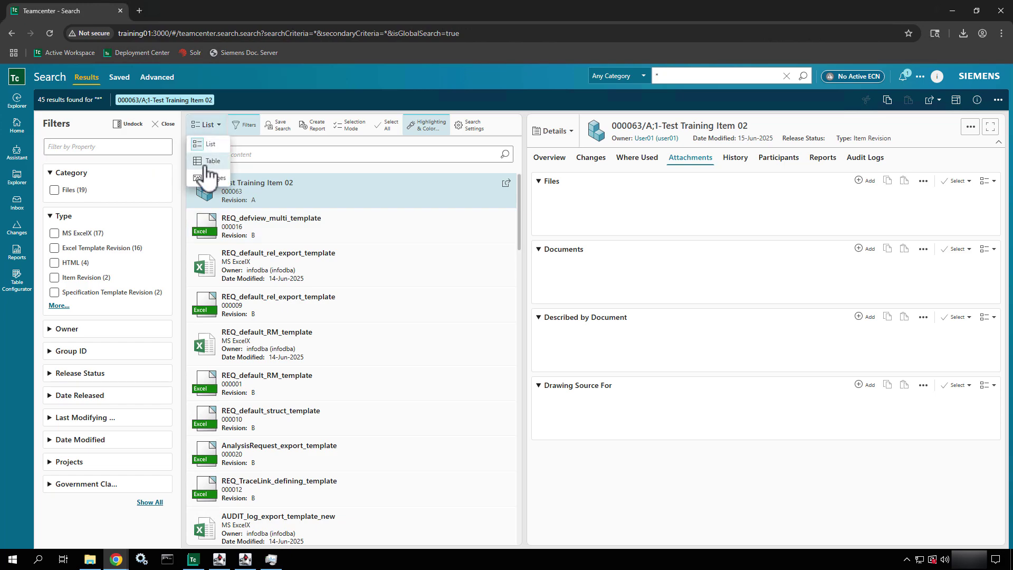
left_click(209, 164)
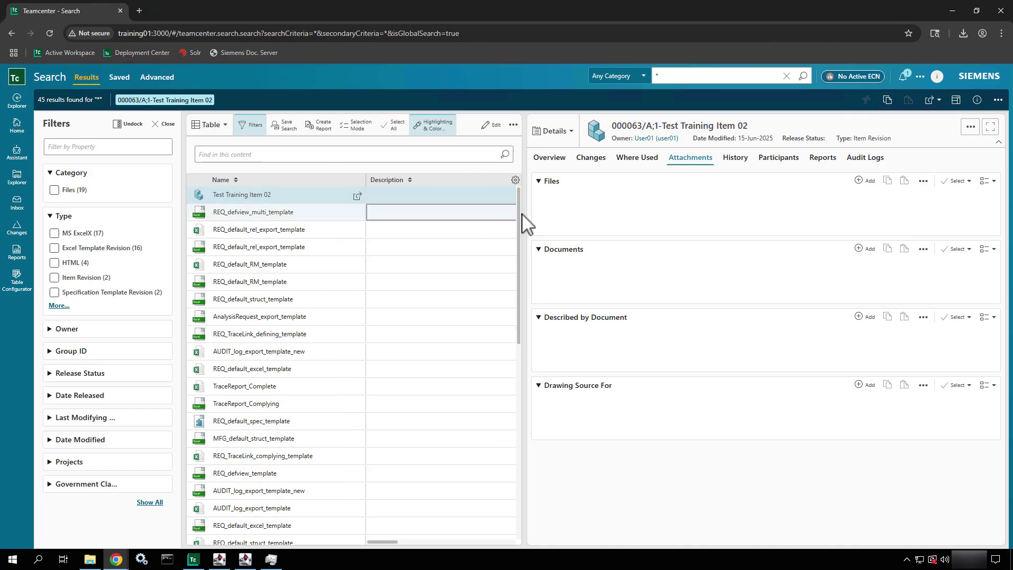
left_click_drag(522, 215, 860, 238)
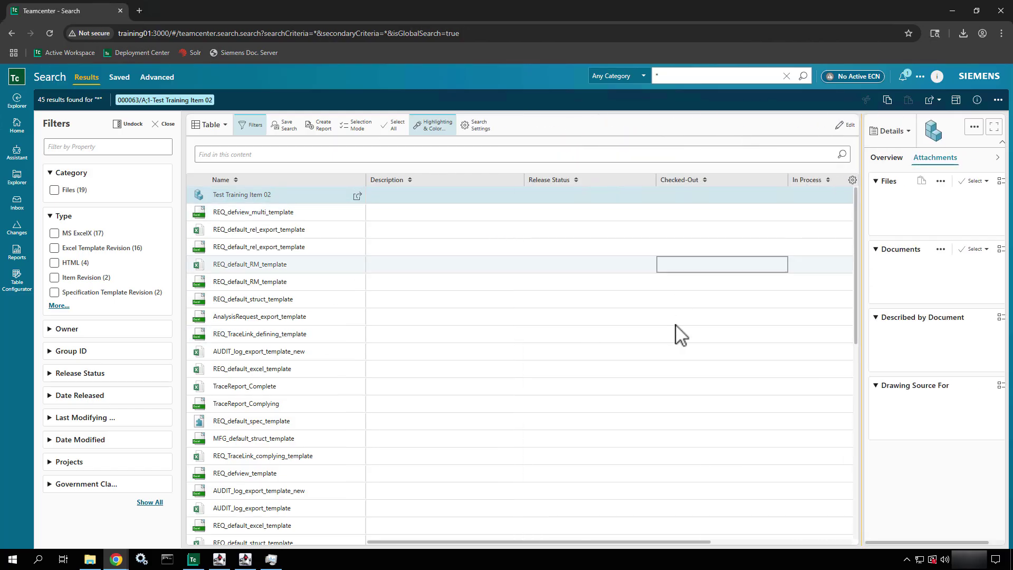
Turn on Show Filters for the Release Status column and widen its filter popup to examine the value list
left_click(593, 182)
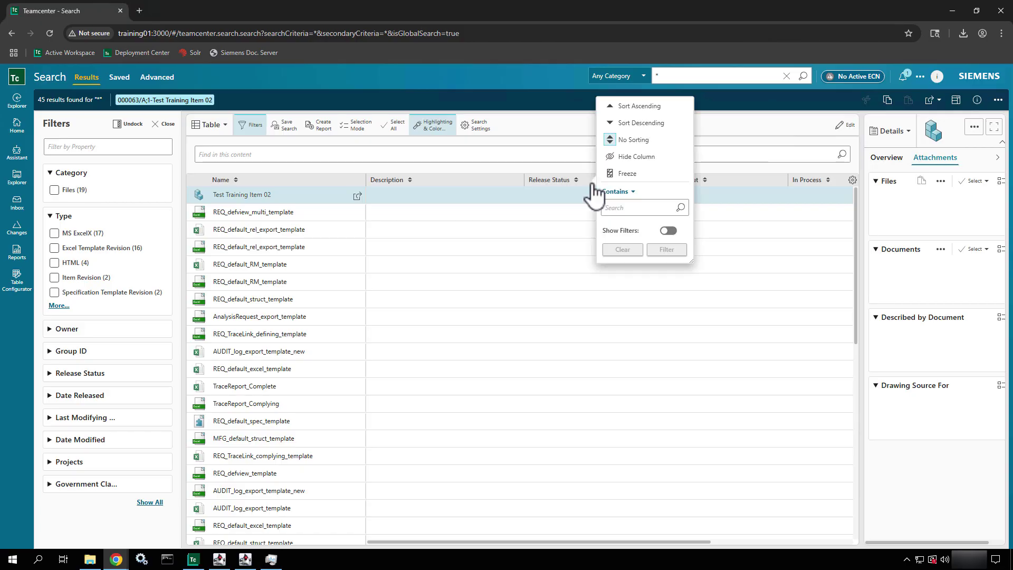
left_click(669, 232)
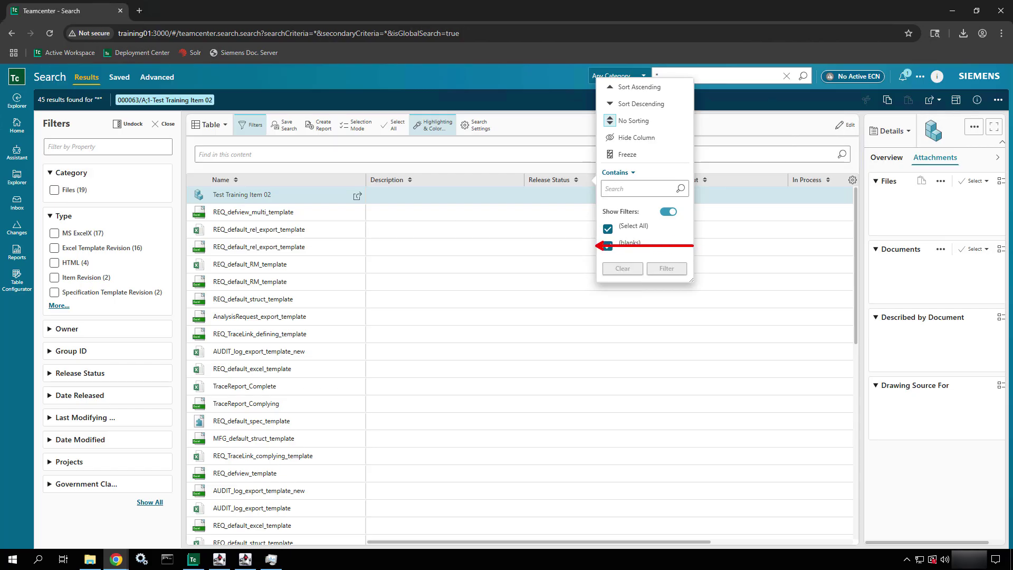
left_click(599, 247)
left_click(590, 196)
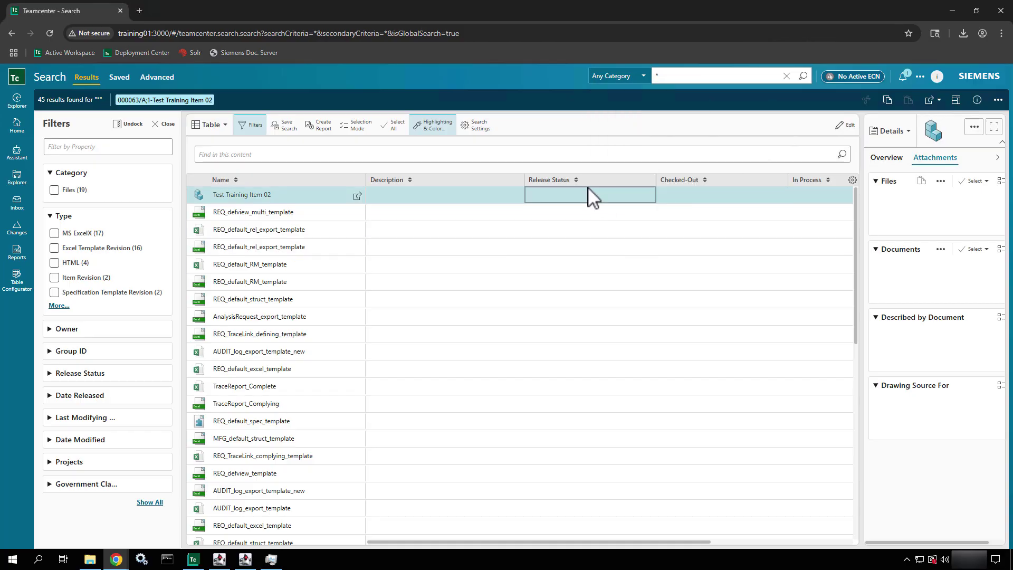
left_click(588, 180)
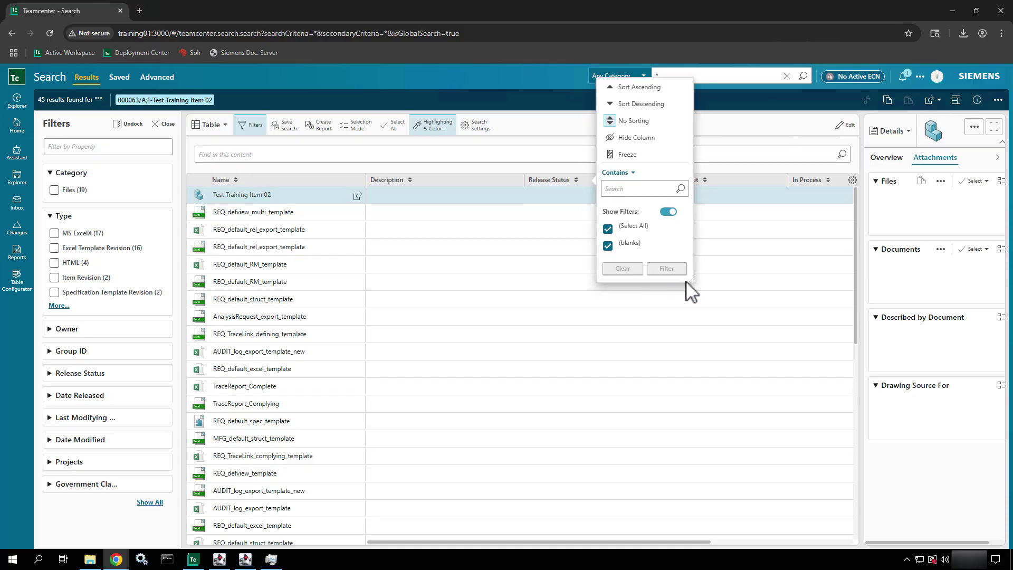
left_click_drag(690, 278, 865, 266)
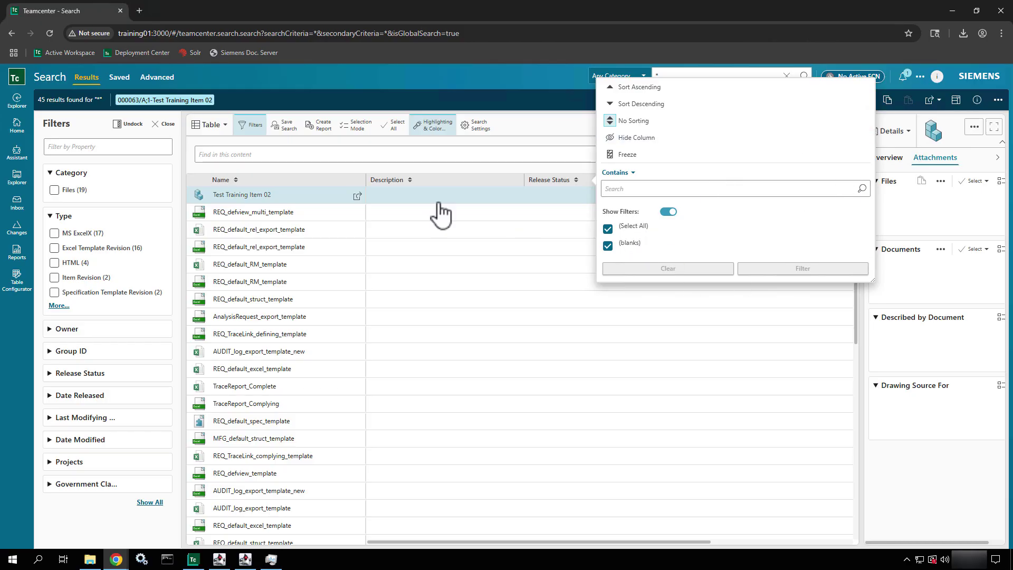
left_click(526, 124)
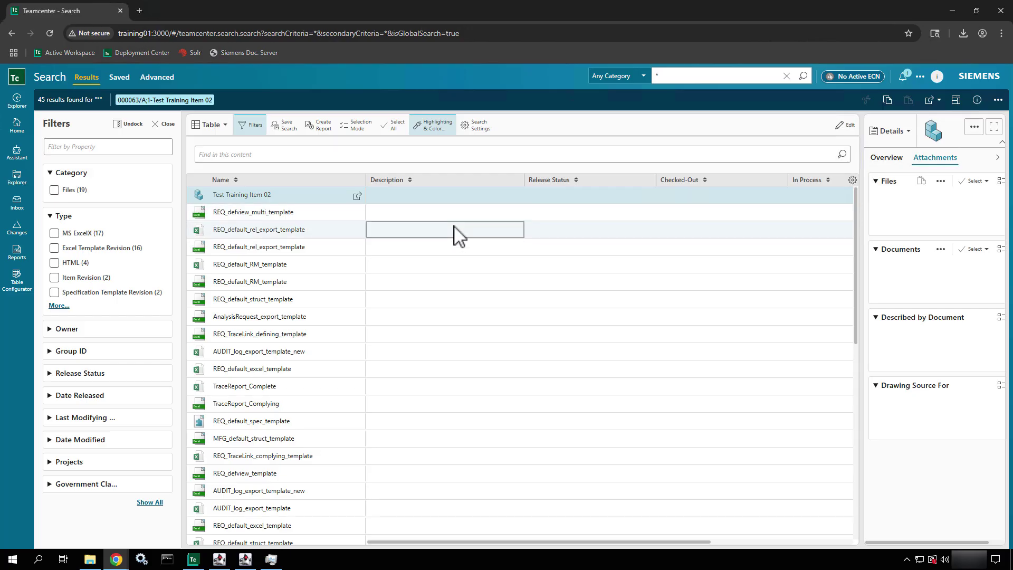
Open Test Training Item 02 on its own page and set the appearance to Left Align Property Labels
left_click(357, 196)
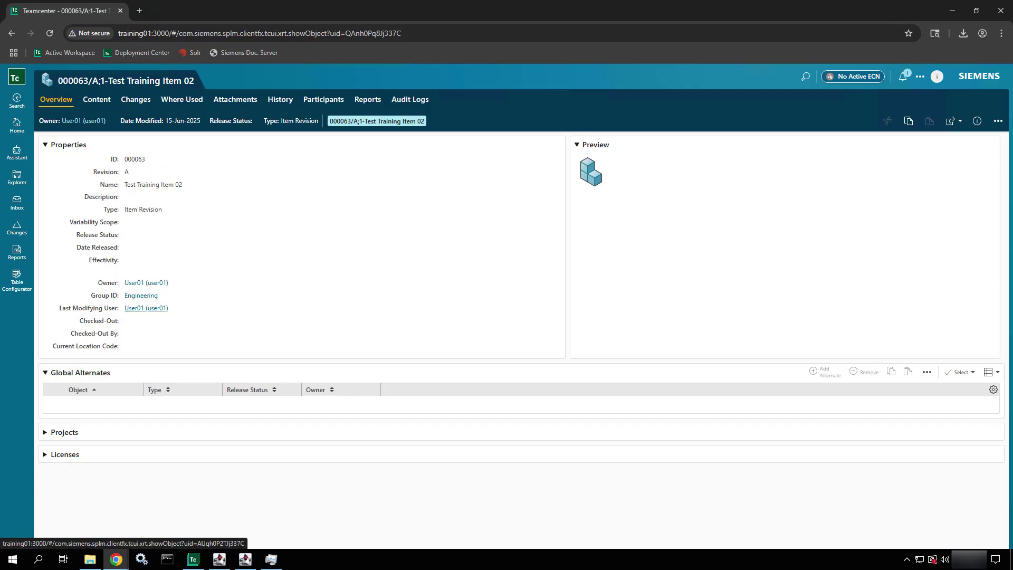
left_click(937, 77)
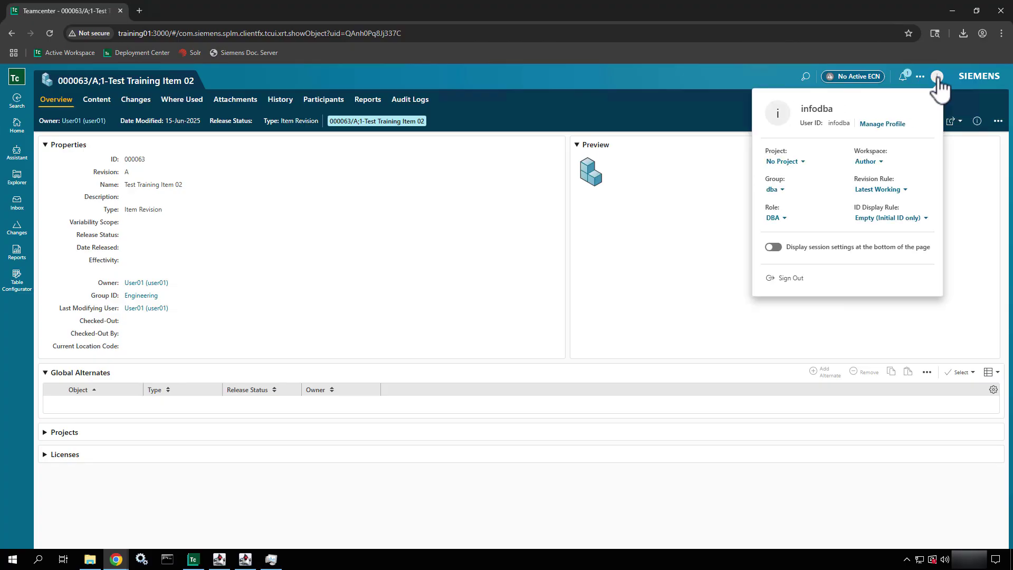
left_click(923, 79)
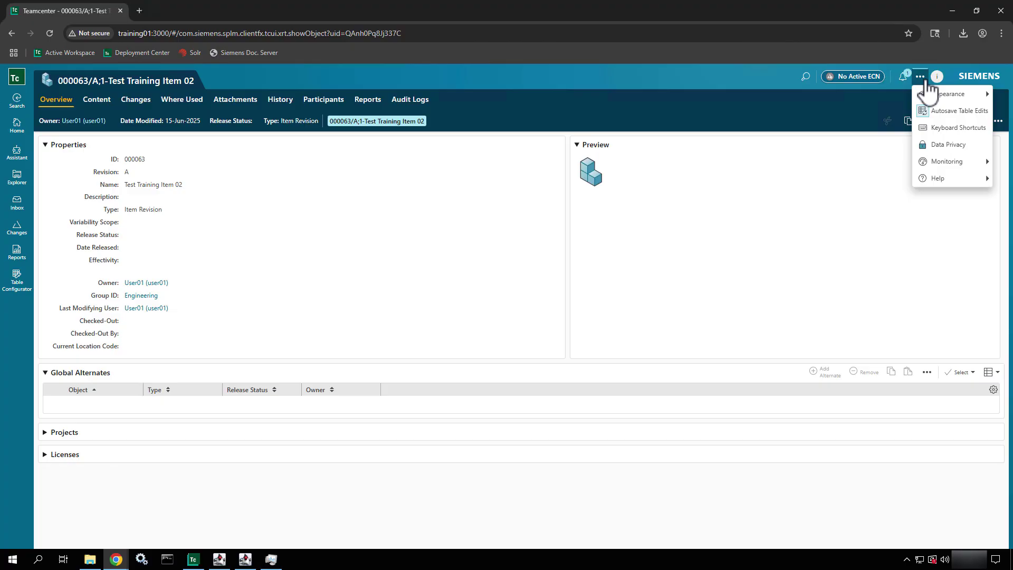
left_click(932, 99)
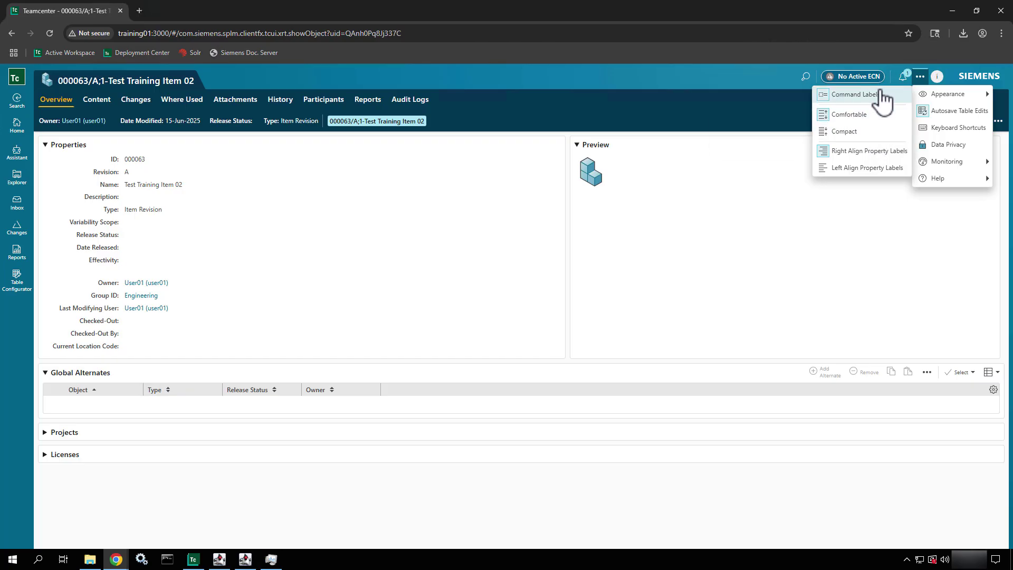
left_click(874, 173)
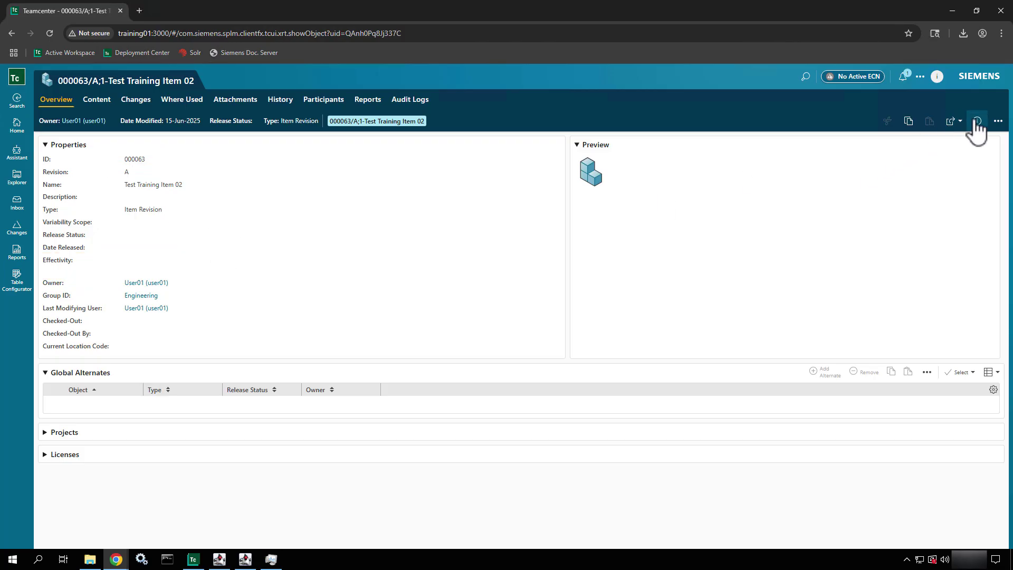
Set the appearance to Right Align Property Labels and check the edit commands available for Test Training Item 02
left_click(920, 79)
mouse_move(924, 94)
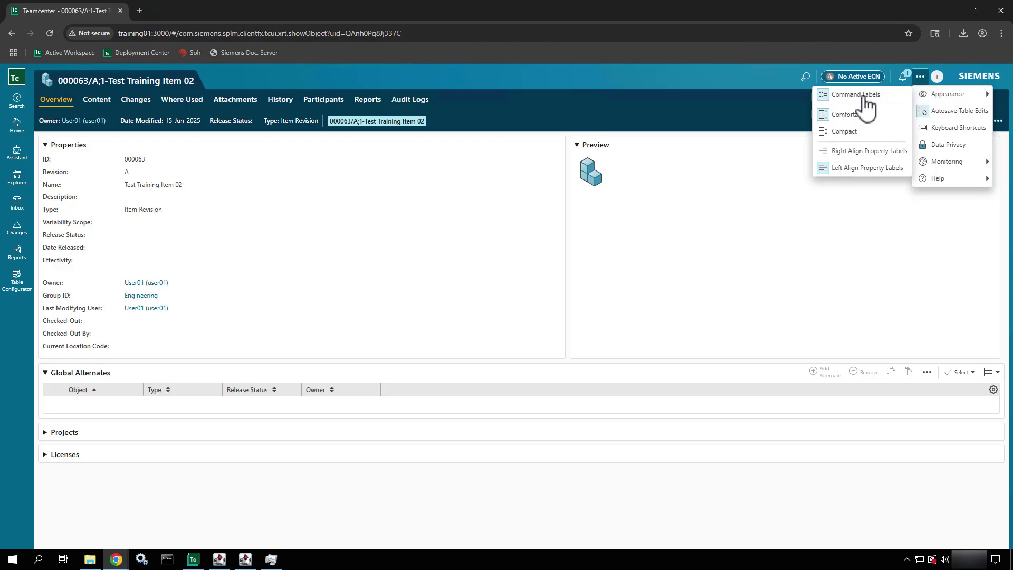
left_click(854, 152)
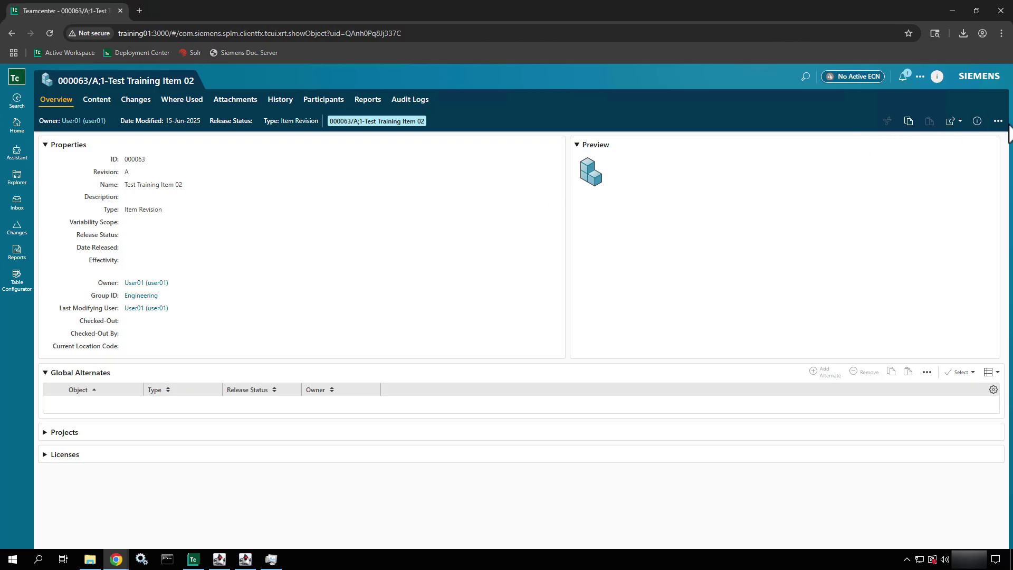
left_click(999, 122)
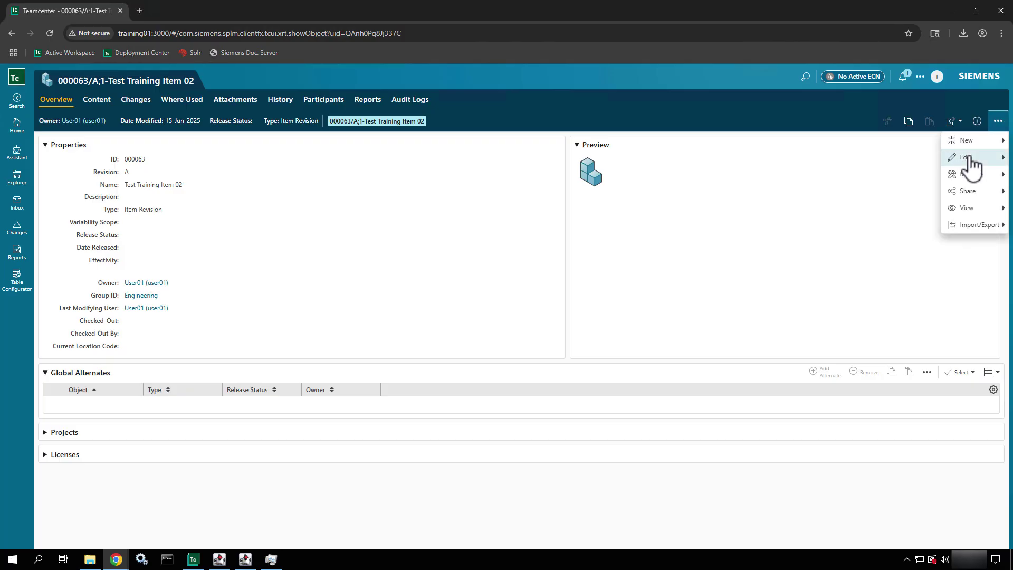
mouse_move(969, 158)
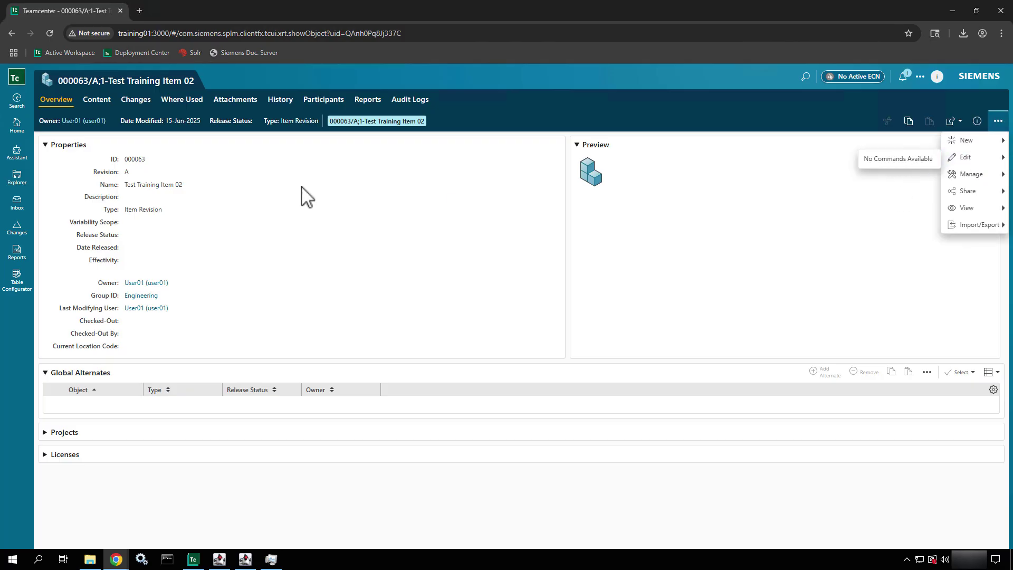
Return to the Explorer and open Test Training Item 01 from the Newstuff folder on its own page
left_click(17, 127)
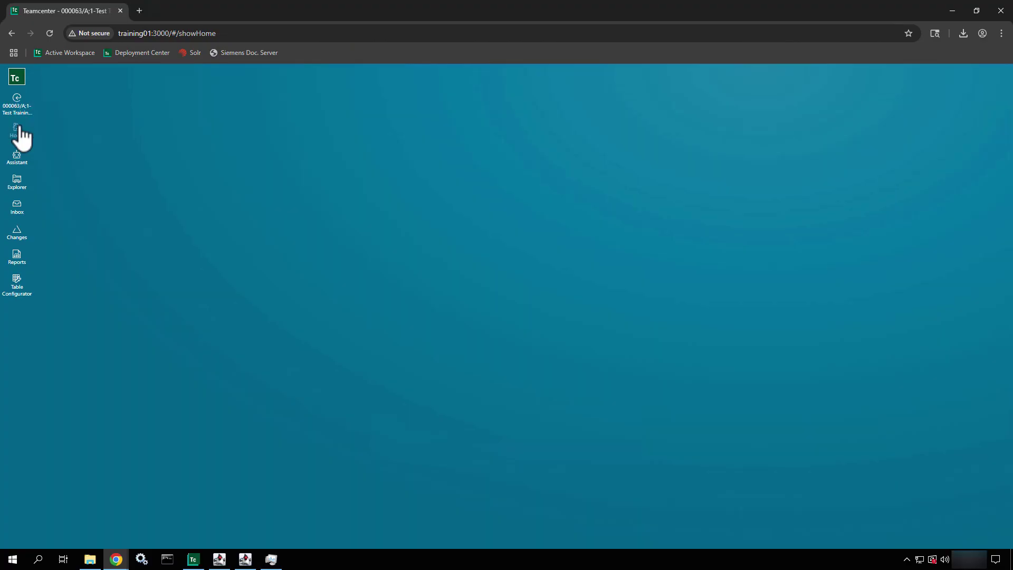
left_click(235, 157)
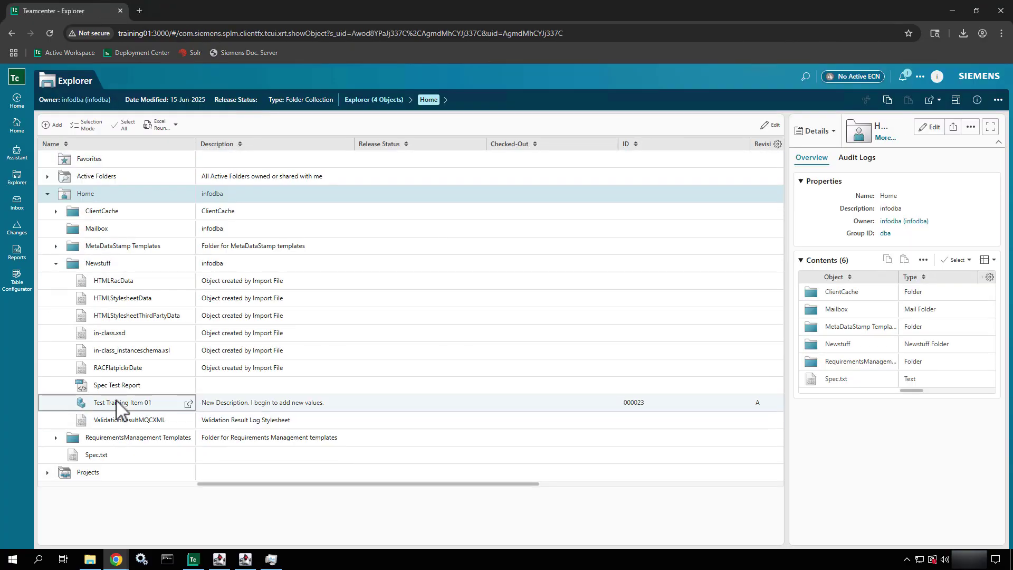
left_click(117, 402)
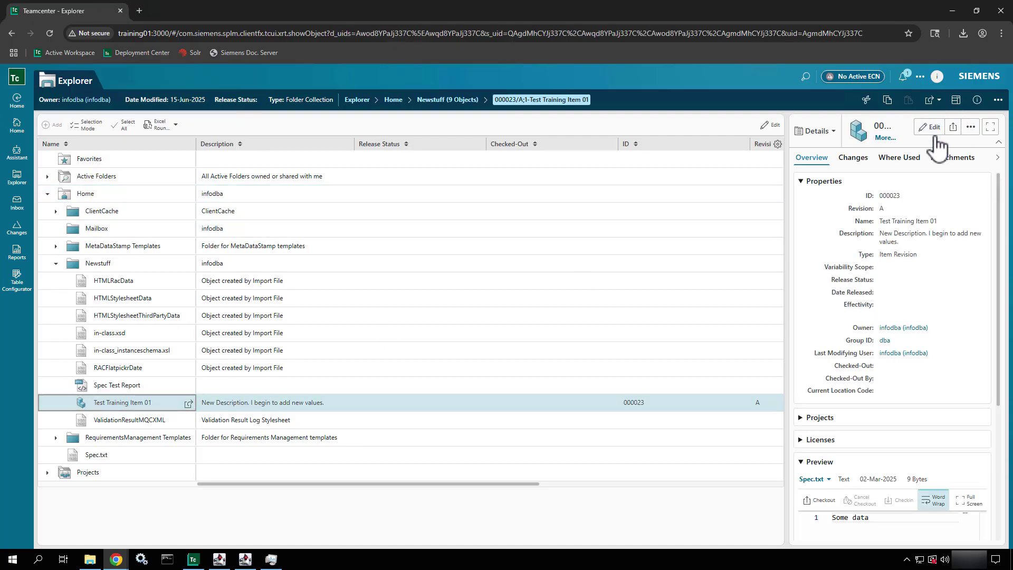
left_click(188, 404)
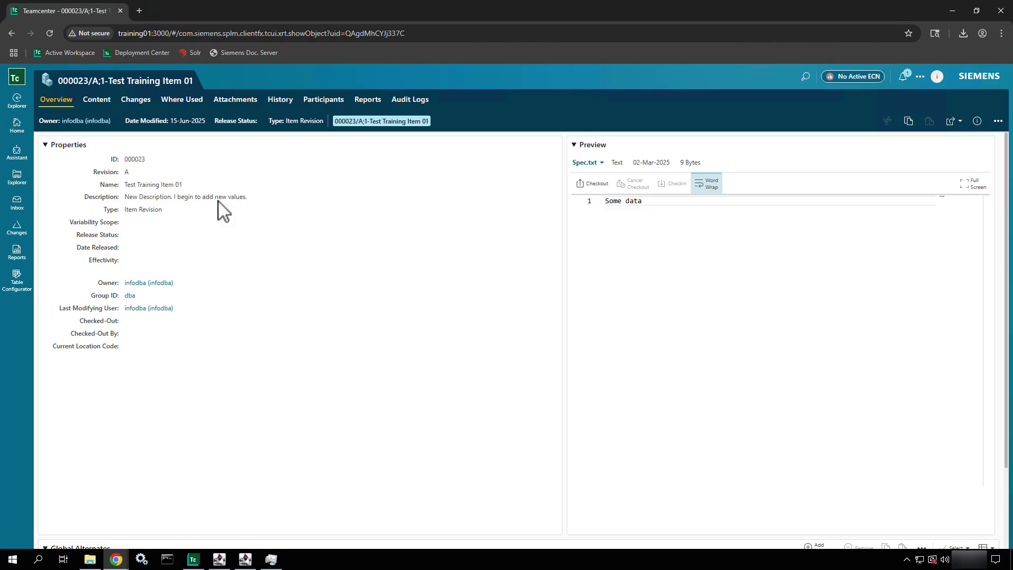
Put Test Training Item 01's properties into edit mode and save the edits without entering new values
left_click(998, 121)
mouse_move(965, 158)
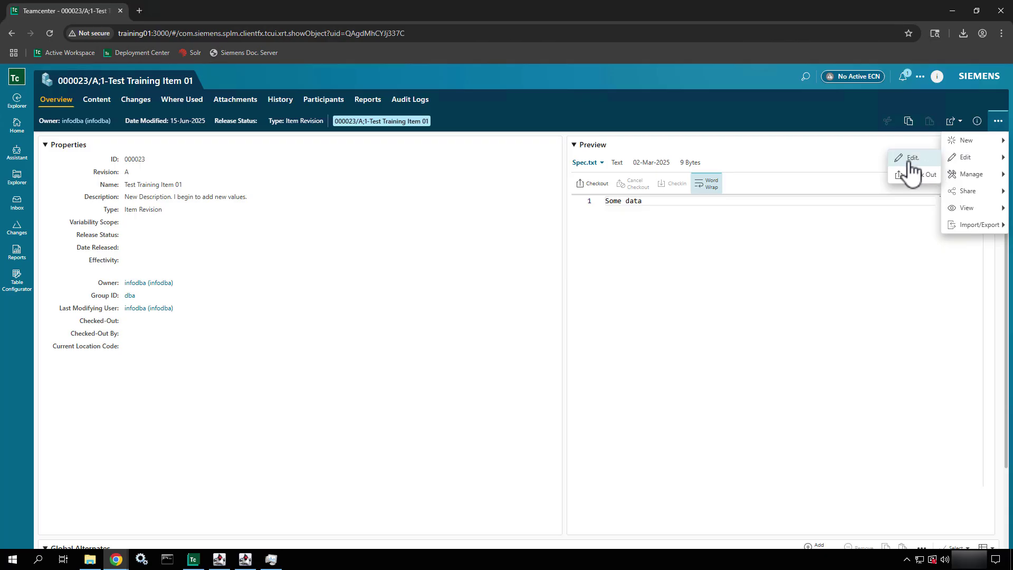
left_click(910, 158)
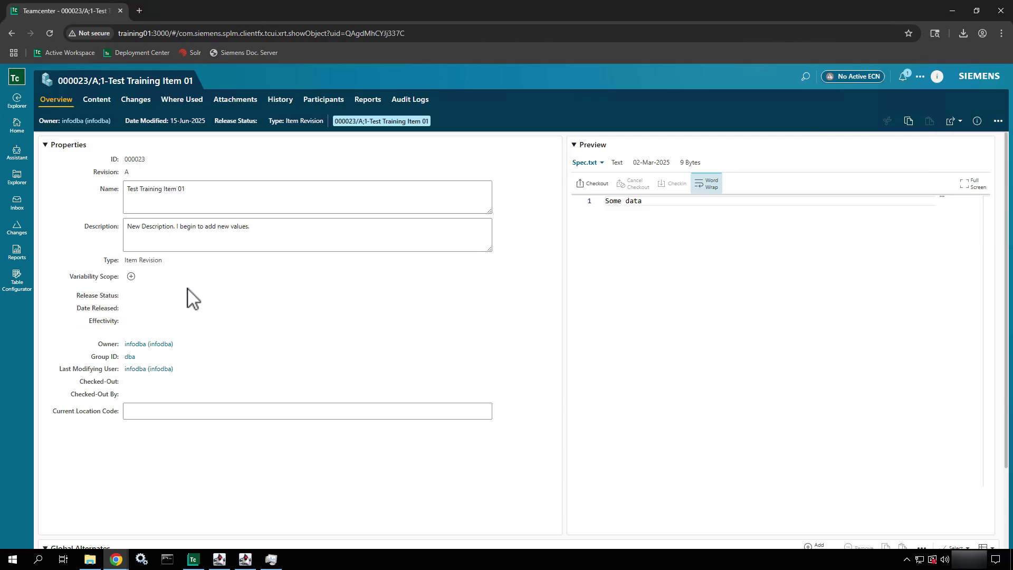
left_click(136, 204)
left_click(997, 121)
mouse_move(972, 163)
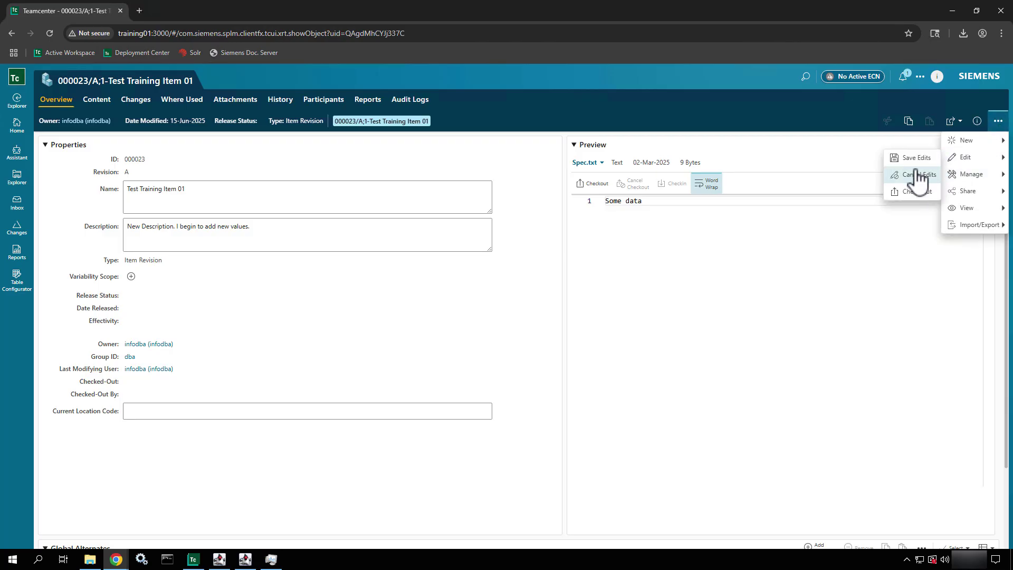
left_click(916, 158)
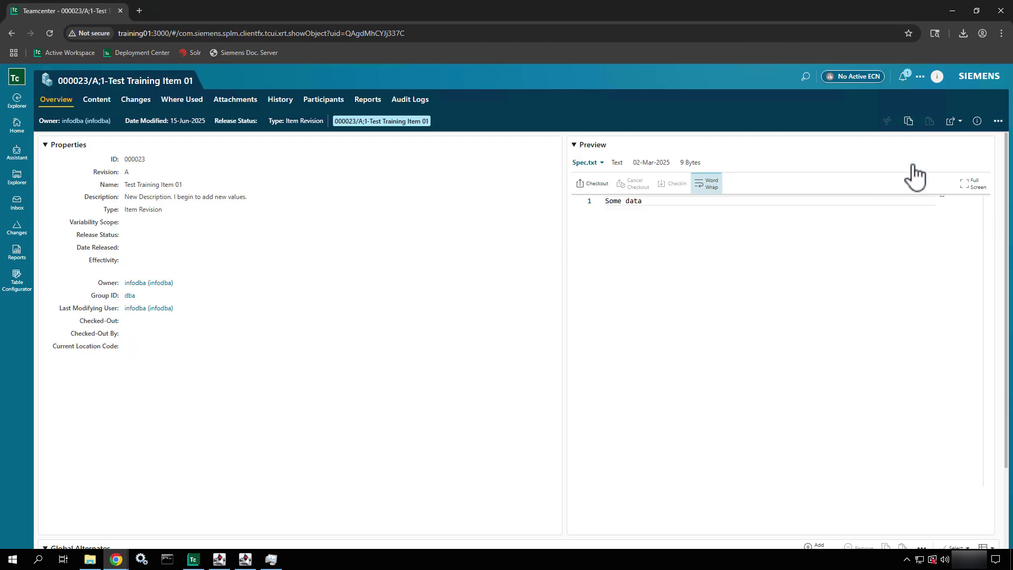
Set the appearance to Left Align Property Labels while viewing Test Training Item 01
left_click(921, 77)
mouse_move(944, 95)
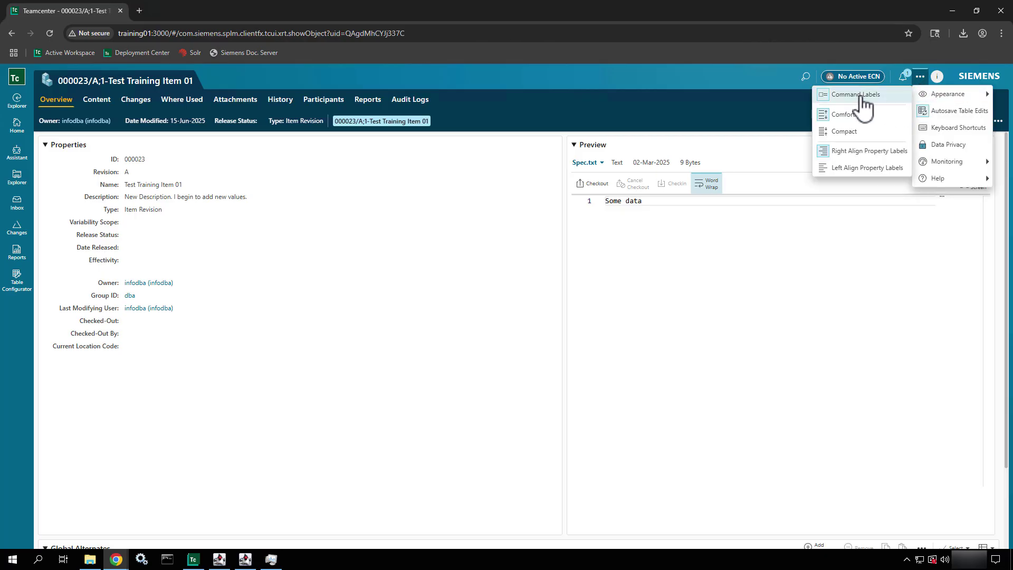
left_click(857, 170)
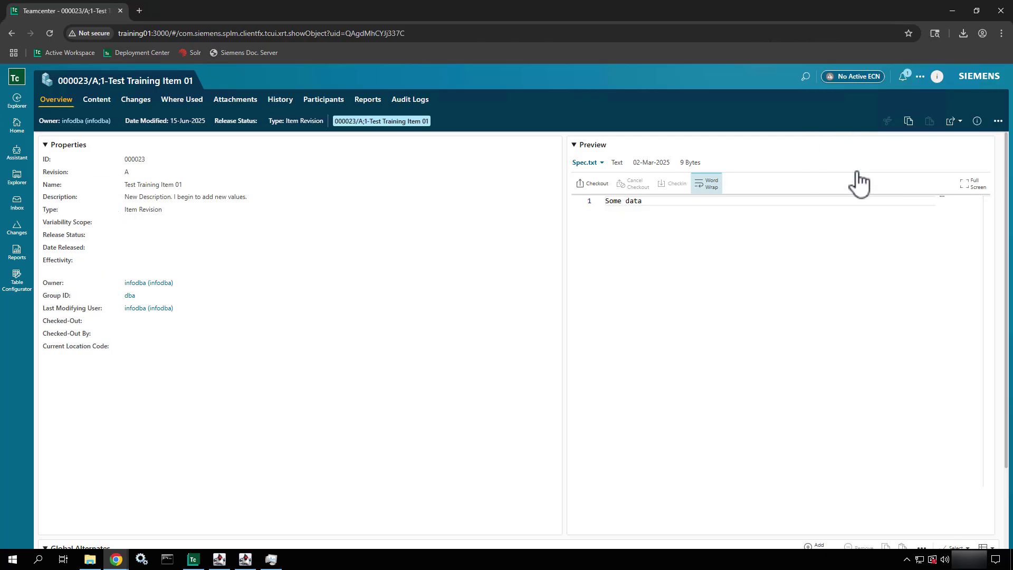
Put Test Training Item 01's properties into edit mode and set the appearance to Right Align Property Labels
left_click(998, 121)
mouse_move(960, 164)
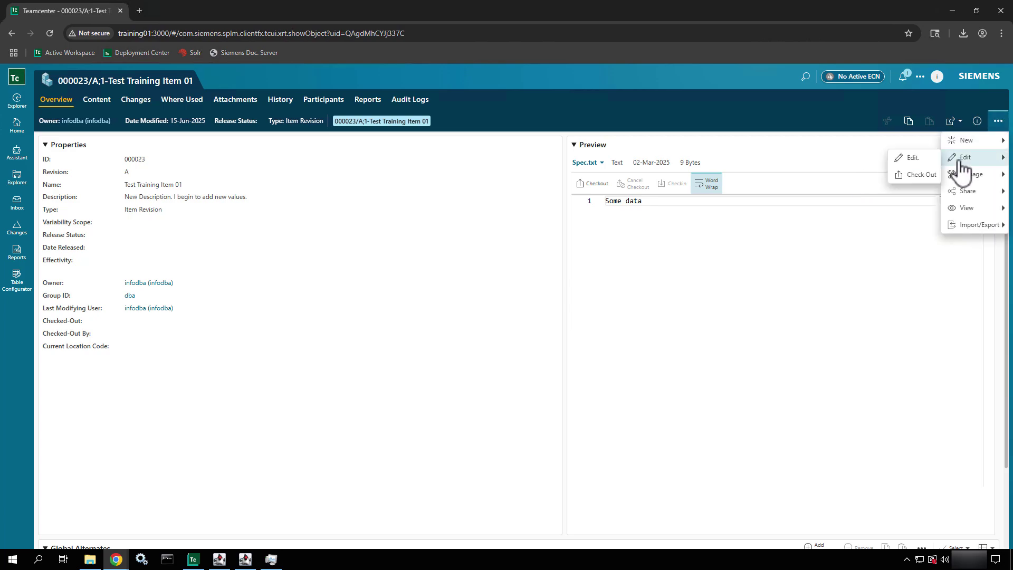
left_click(898, 159)
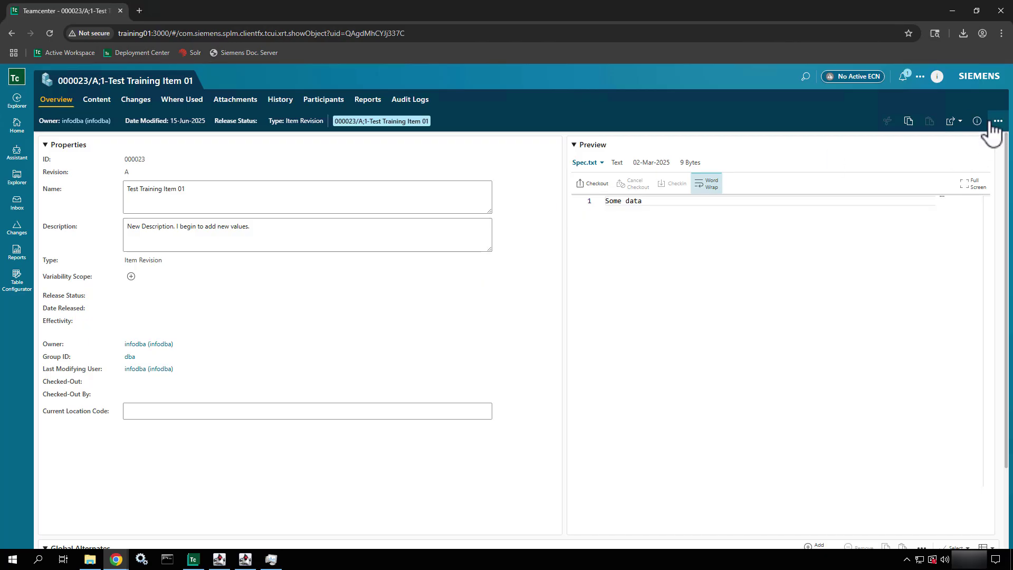
left_click(921, 78)
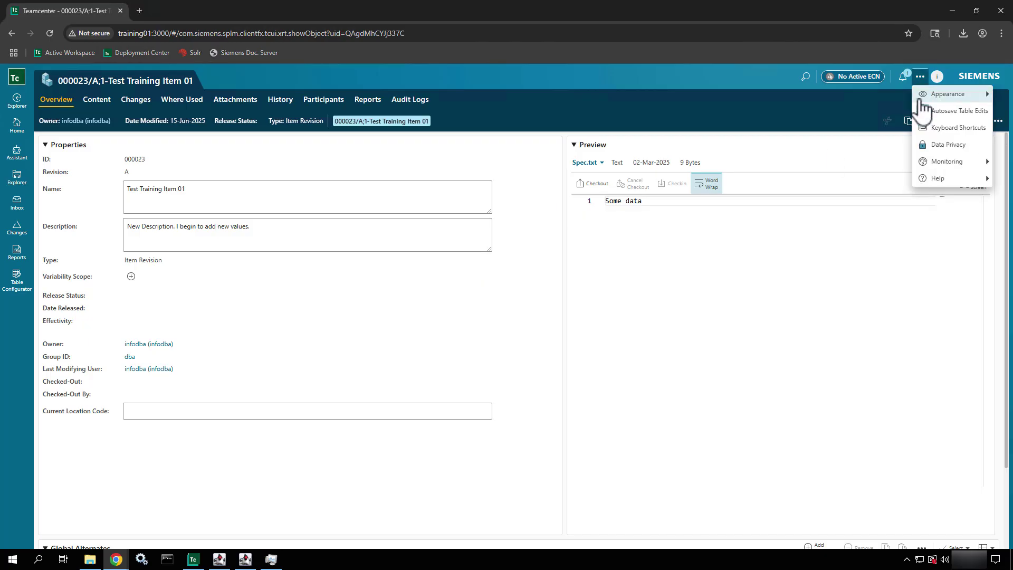
mouse_move(927, 95)
left_click(860, 153)
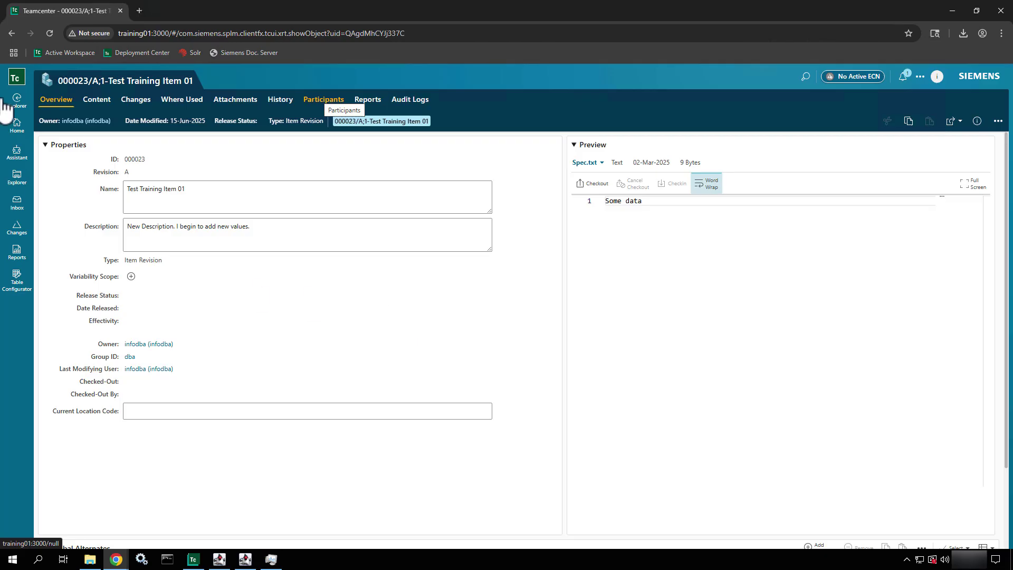
Leave the item for the Explorer by way of the Home page and widen the Home folder's details area
left_click(18, 129)
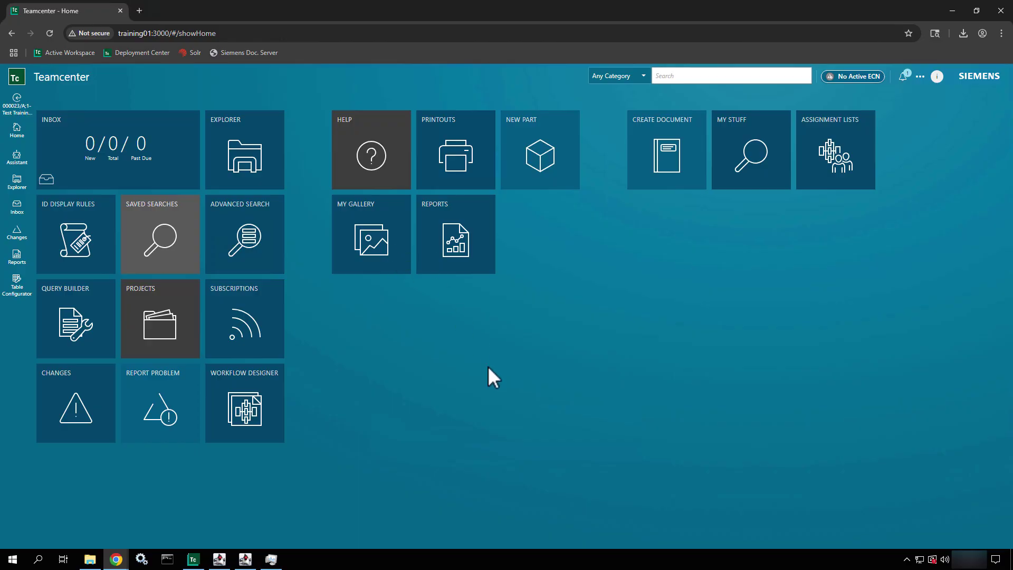
left_click(256, 169)
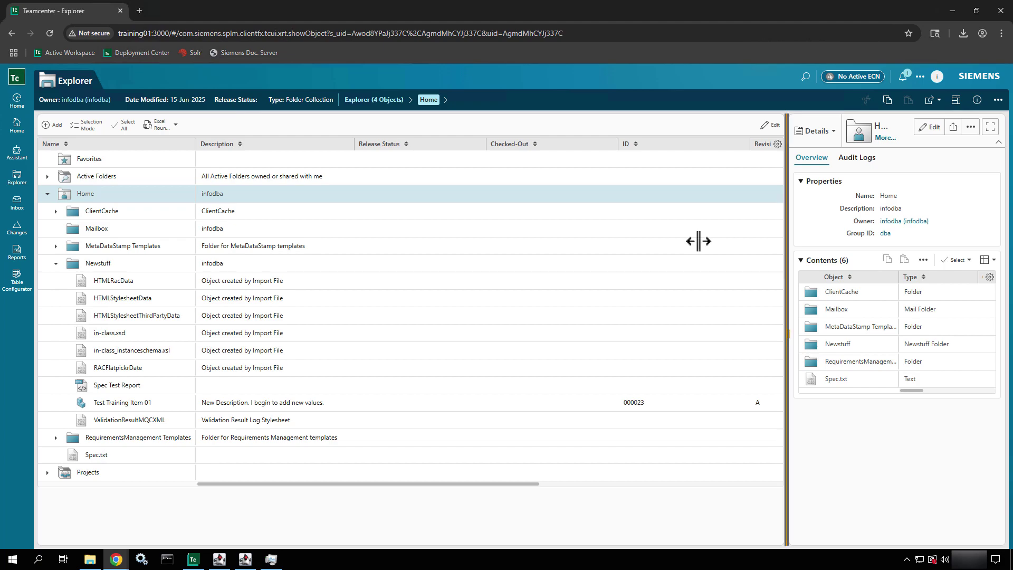
left_click_drag(698, 241, 425, 230)
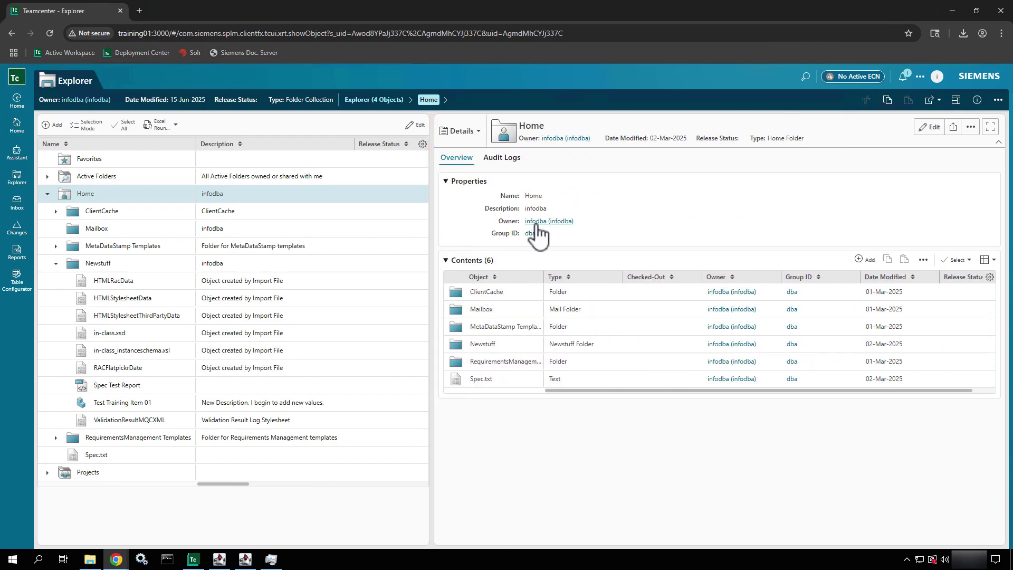
Put the Home folder's properties into edit mode in its details area
left_click(929, 127)
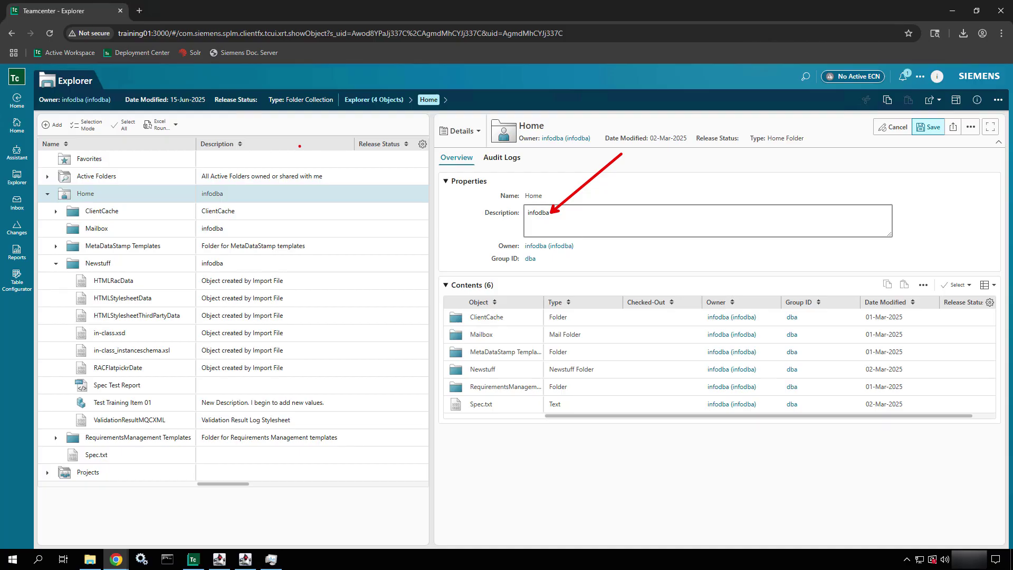
left_click_drag(299, 147, 336, 146)
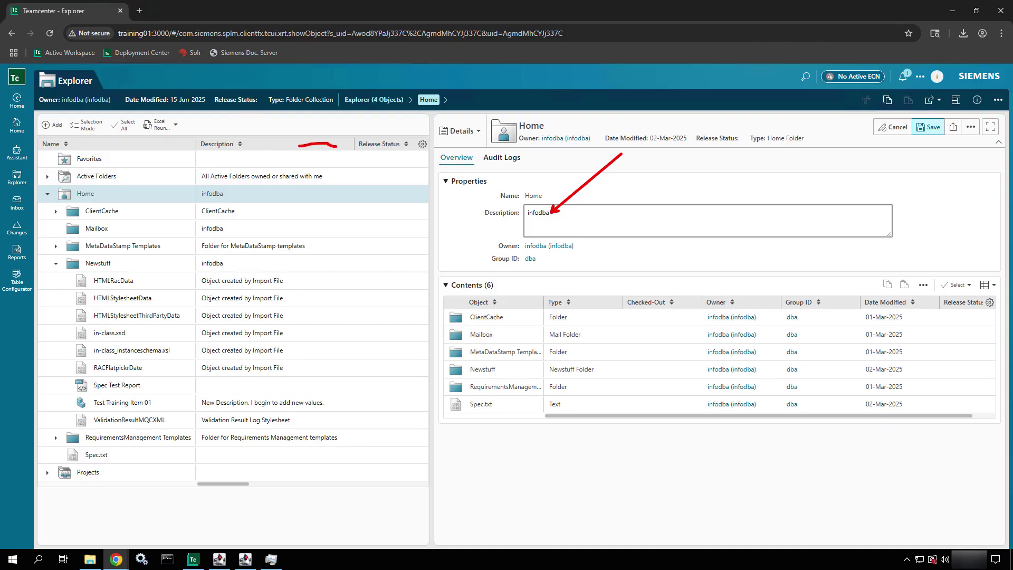